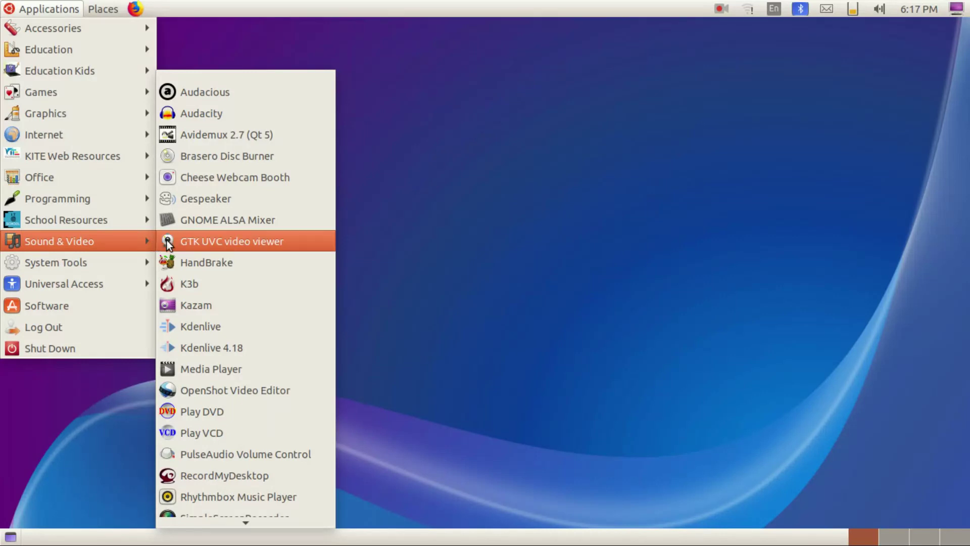
# Launch Kdenlive and create a new project with the HD 1080p 25 fps profile
pyautogui.click(211, 328)
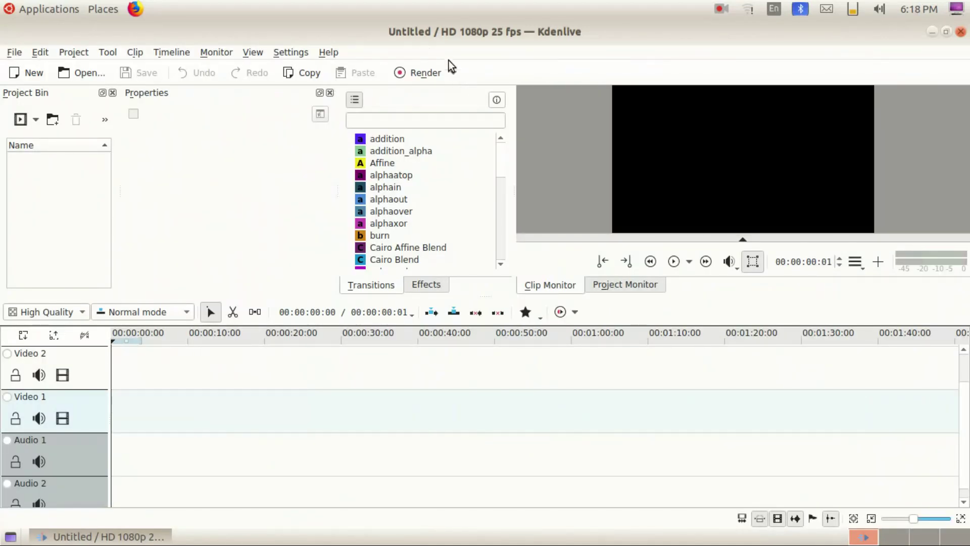
pyautogui.click(15, 55)
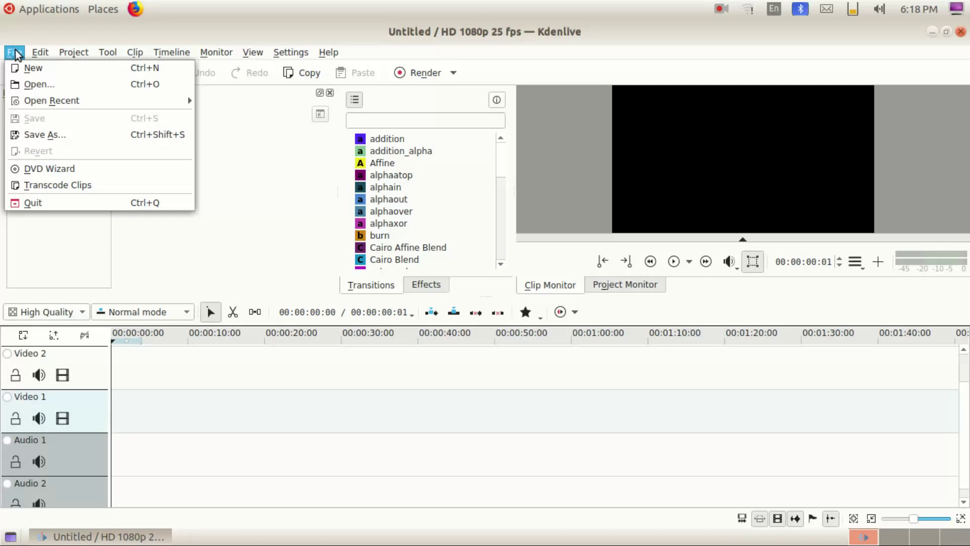
pyautogui.click(248, 206)
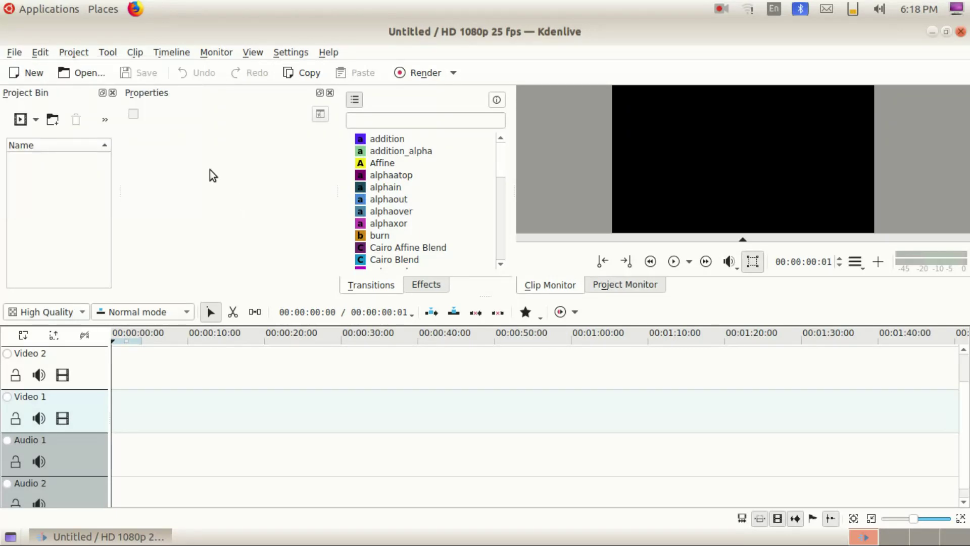
pyautogui.click(10, 53)
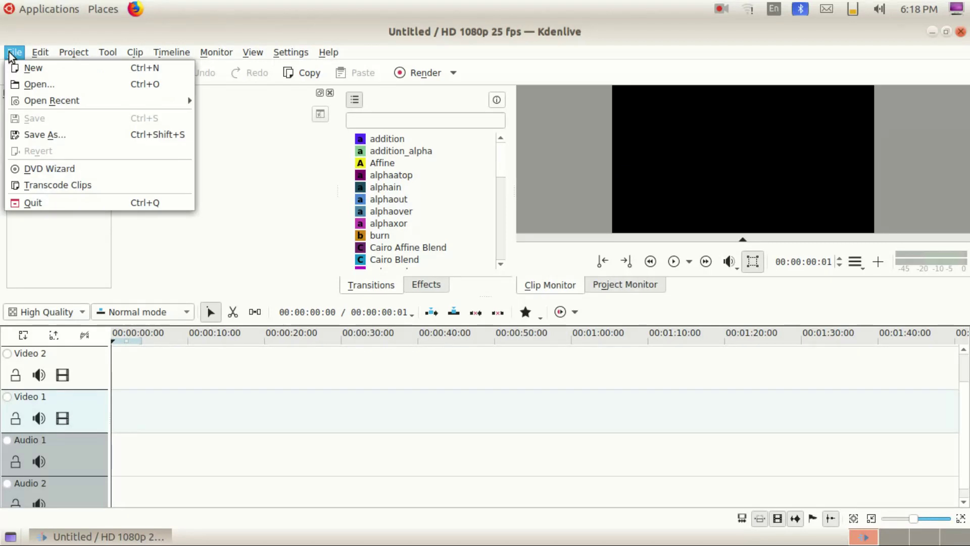
pyautogui.click(26, 62)
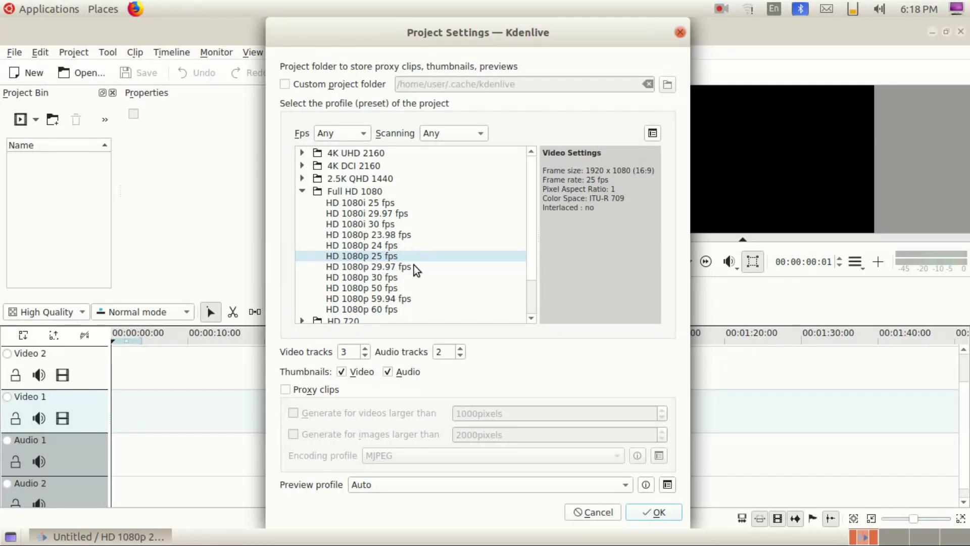
pyautogui.click(644, 515)
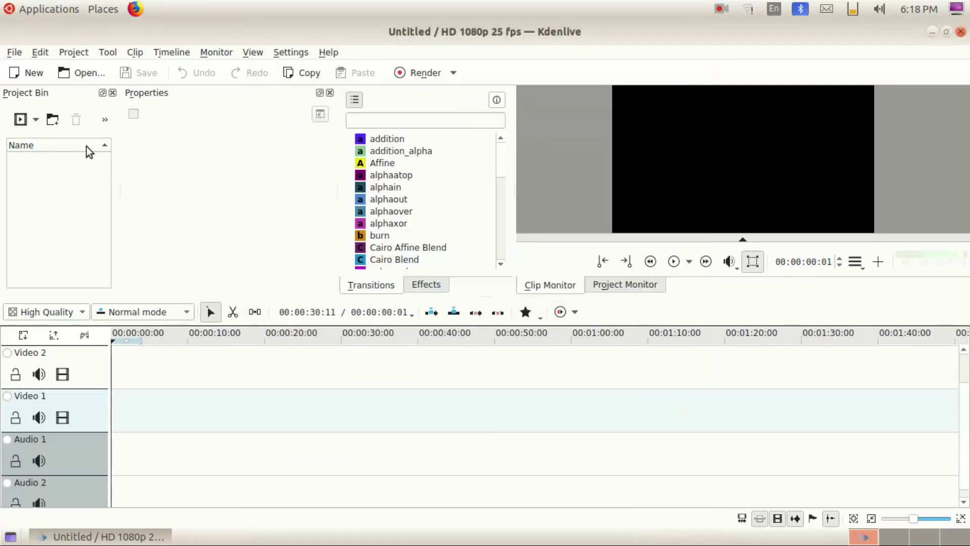
pyautogui.click(34, 120)
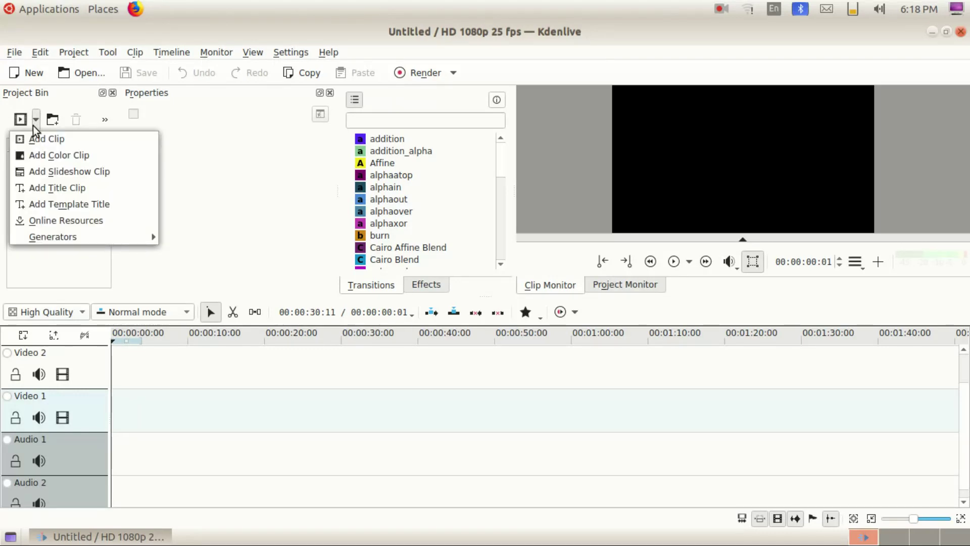
pyautogui.click(37, 135)
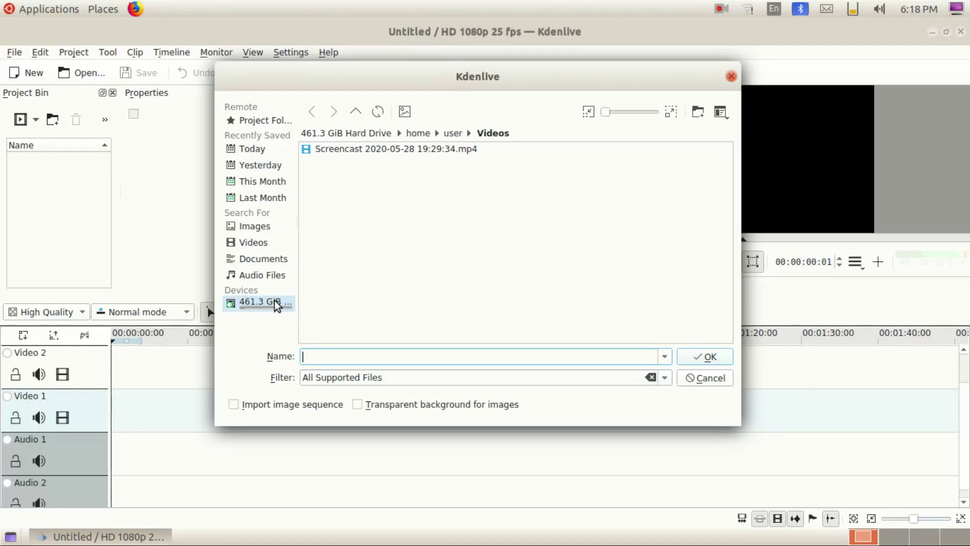
pyautogui.click(274, 301)
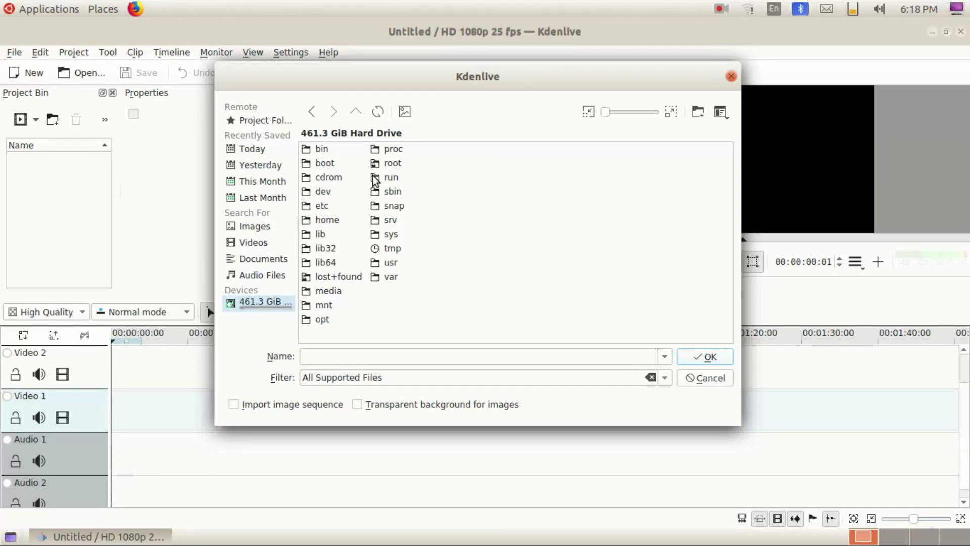
pyautogui.doubleClick(327, 219)
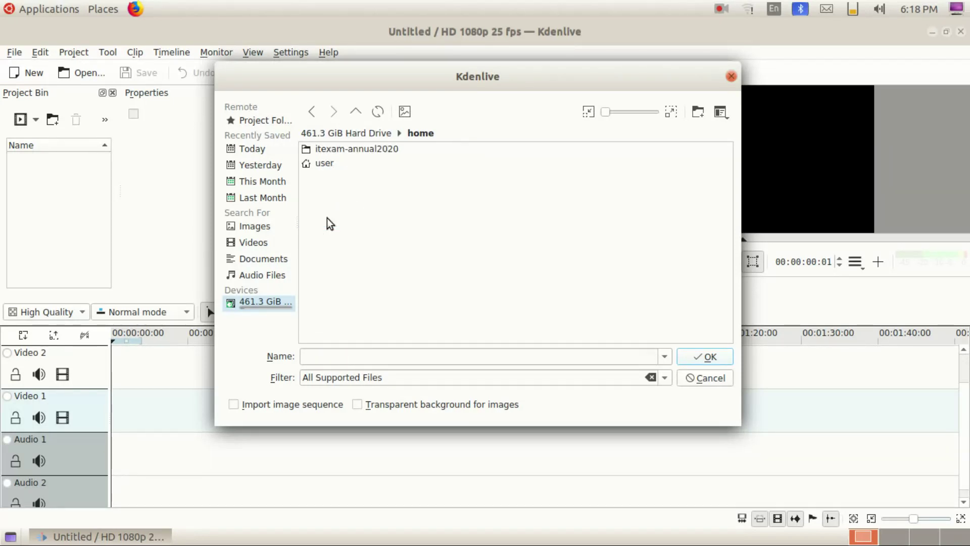
pyautogui.doubleClick(332, 164)
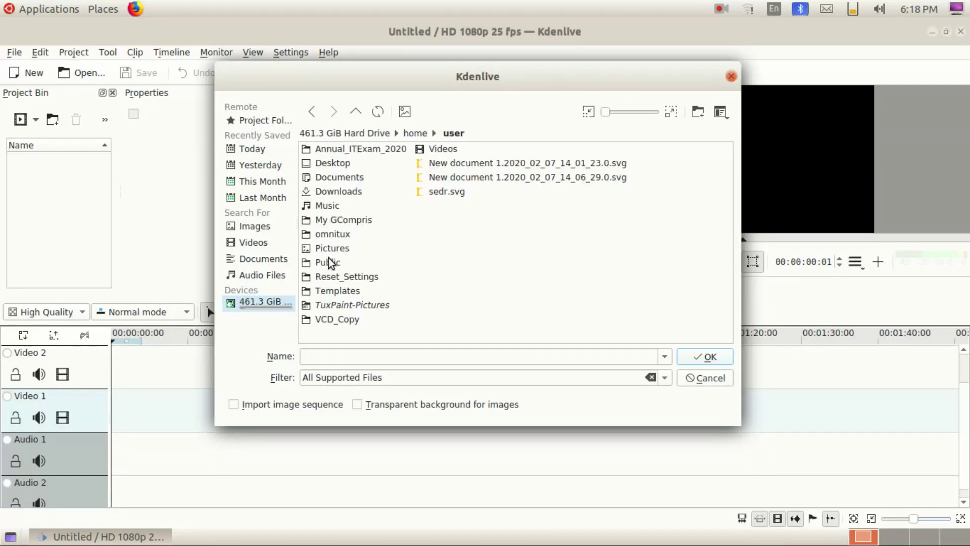
pyautogui.doubleClick(432, 153)
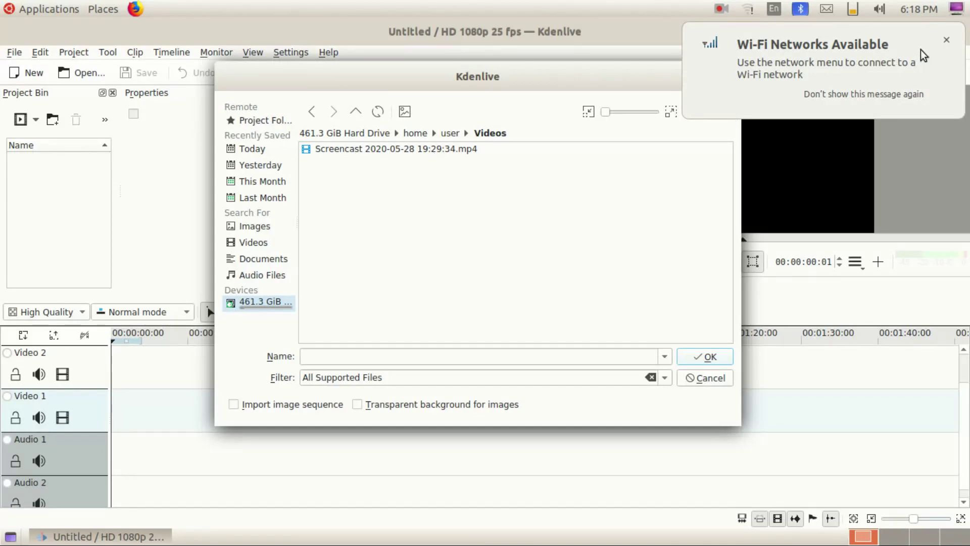
pyautogui.click(946, 40)
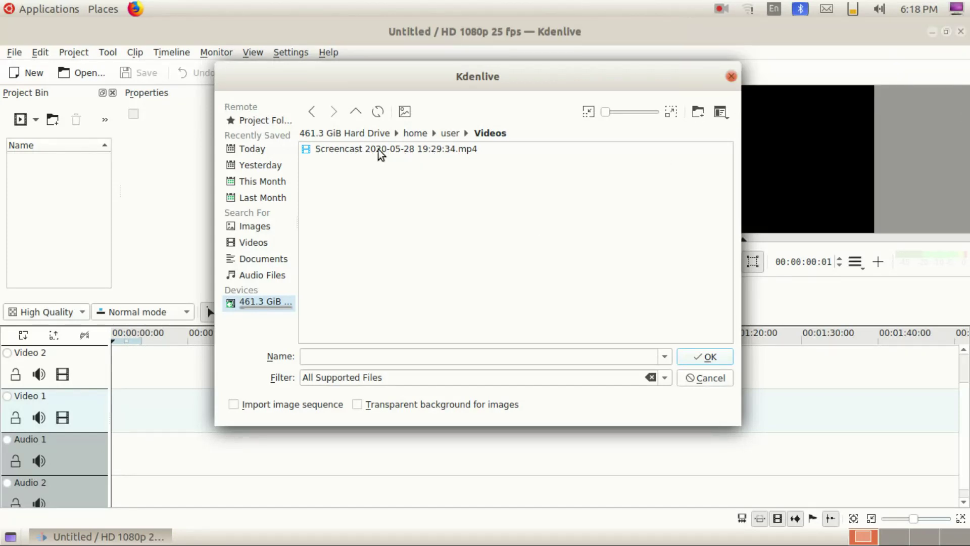
pyautogui.click(351, 149)
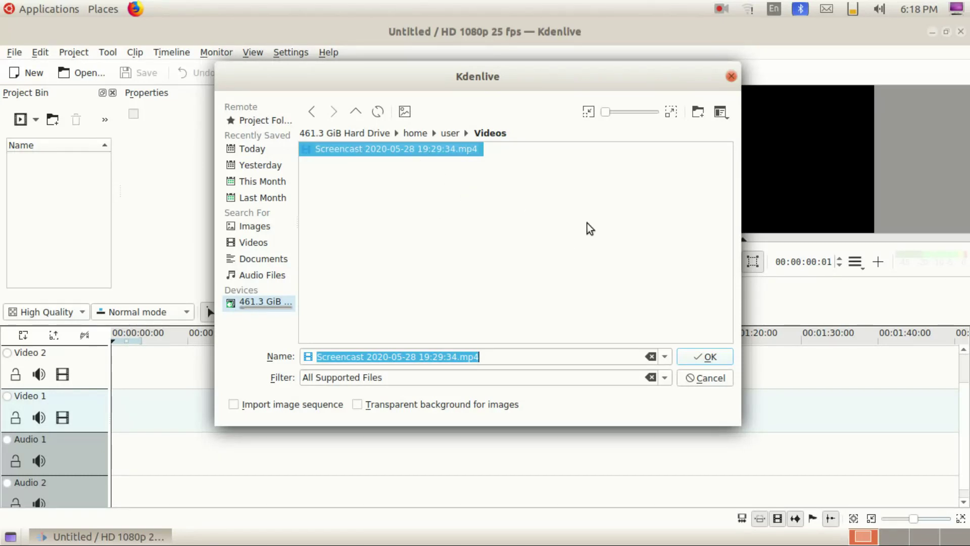
pyautogui.click(706, 353)
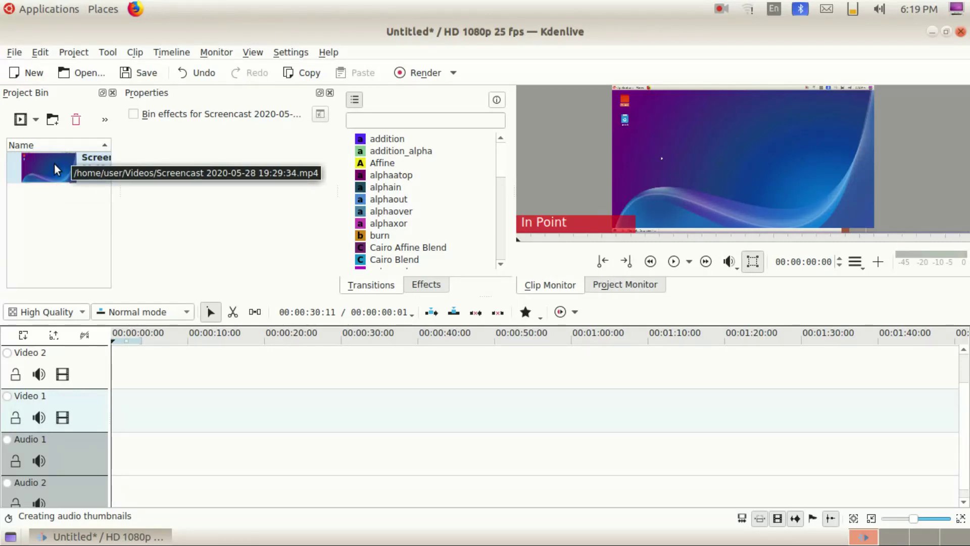
# Place the screencast clip on the Video 1 track, starting at 00:00:00:00
pyautogui.moveTo(53, 163); pyautogui.dragTo(116, 396)
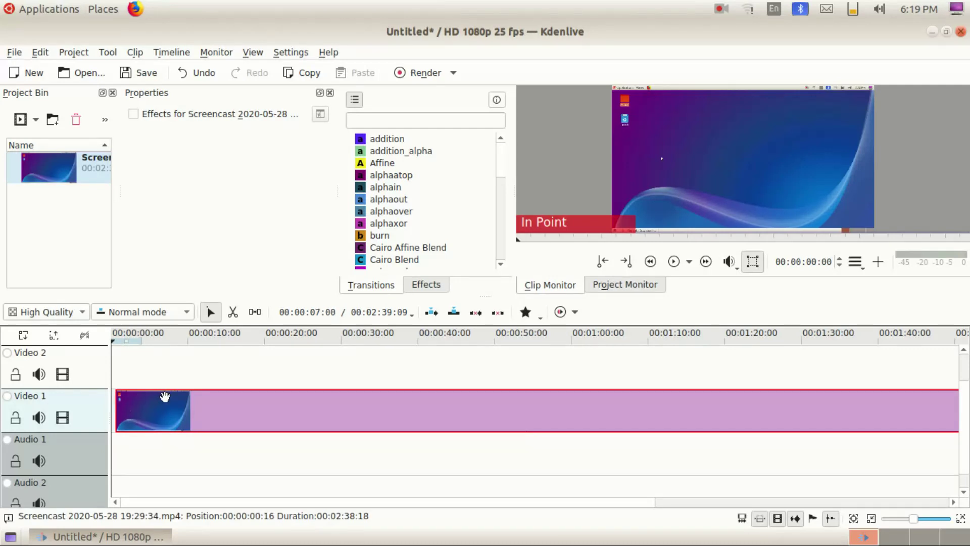
pyautogui.moveTo(184, 411); pyautogui.dragTo(162, 415)
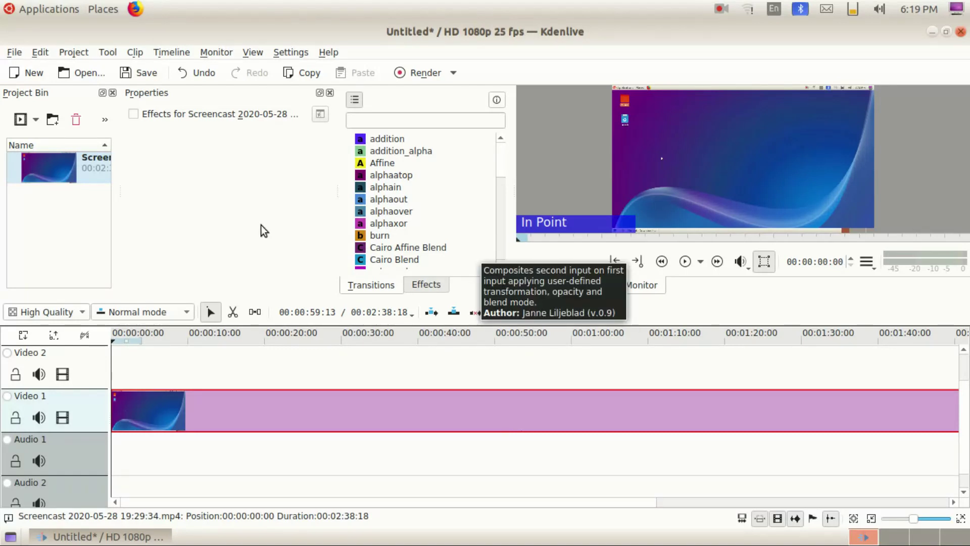
pyautogui.click(72, 168)
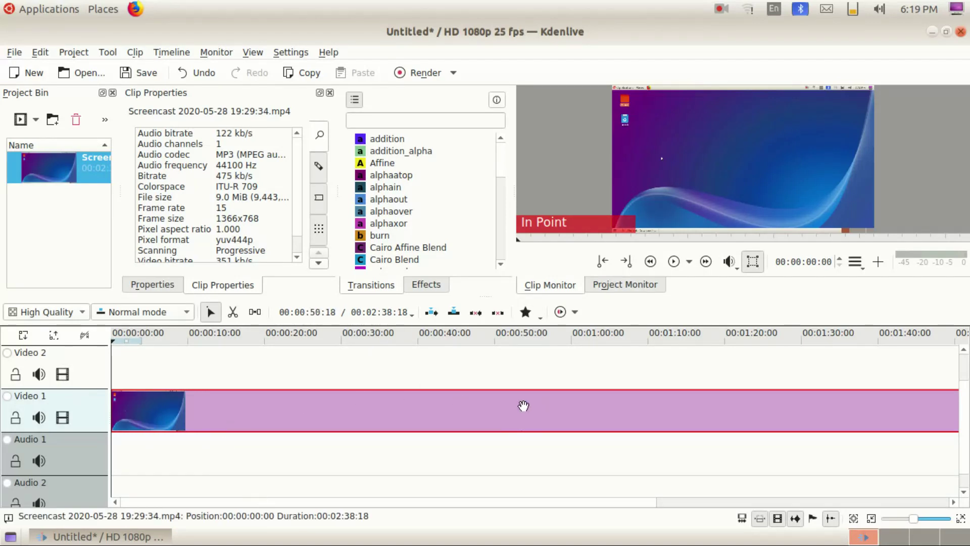
# Split the screencast clip on Video 1 at about 00:01:39 with the razor tool
pyautogui.click(903, 519)
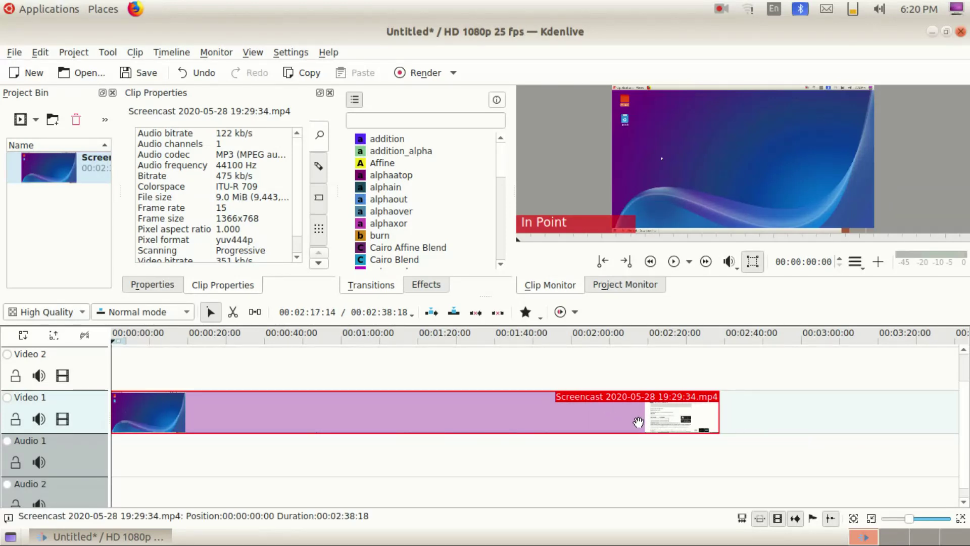
pyautogui.click(236, 316)
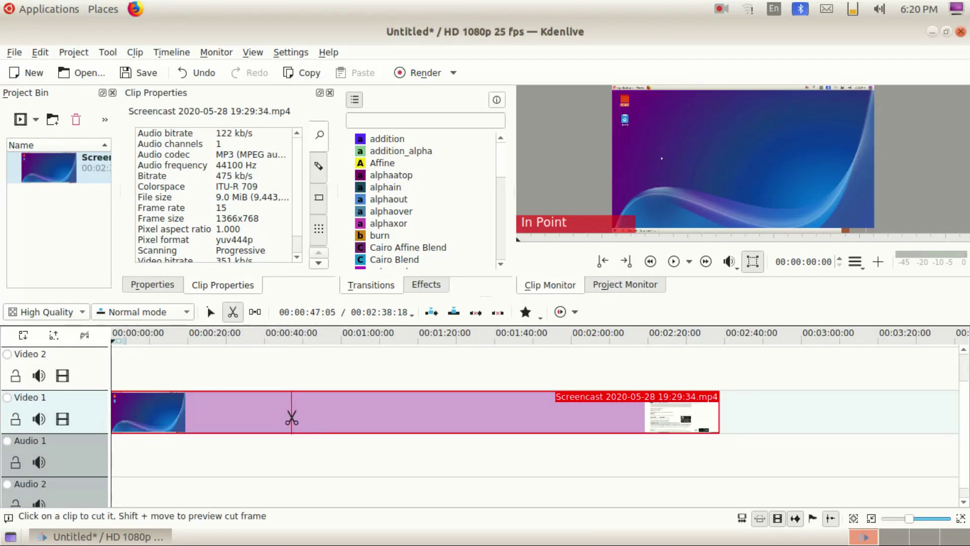
pyautogui.click(490, 415)
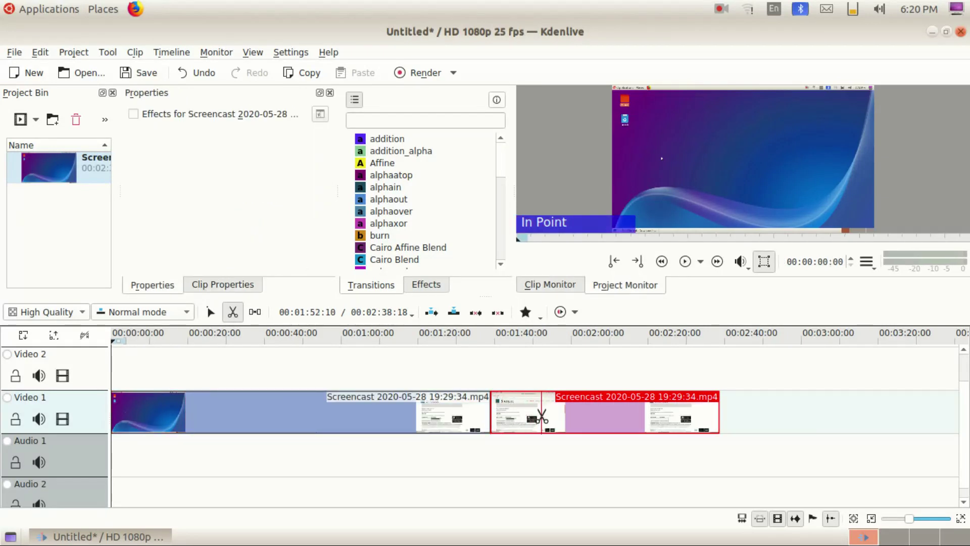
# Delete the second part of the split screencast clip from Video 1
pyautogui.click(207, 320)
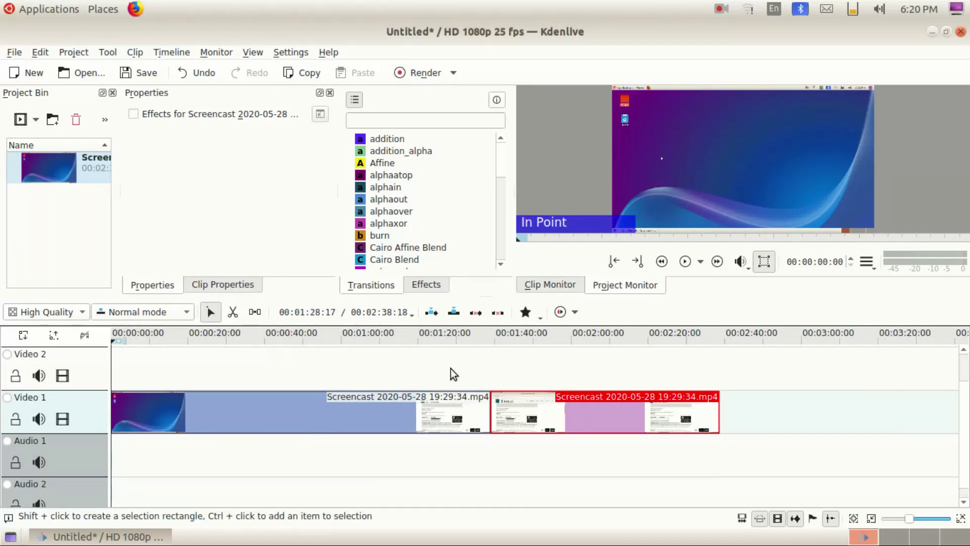
pyautogui.rightClick(568, 417)
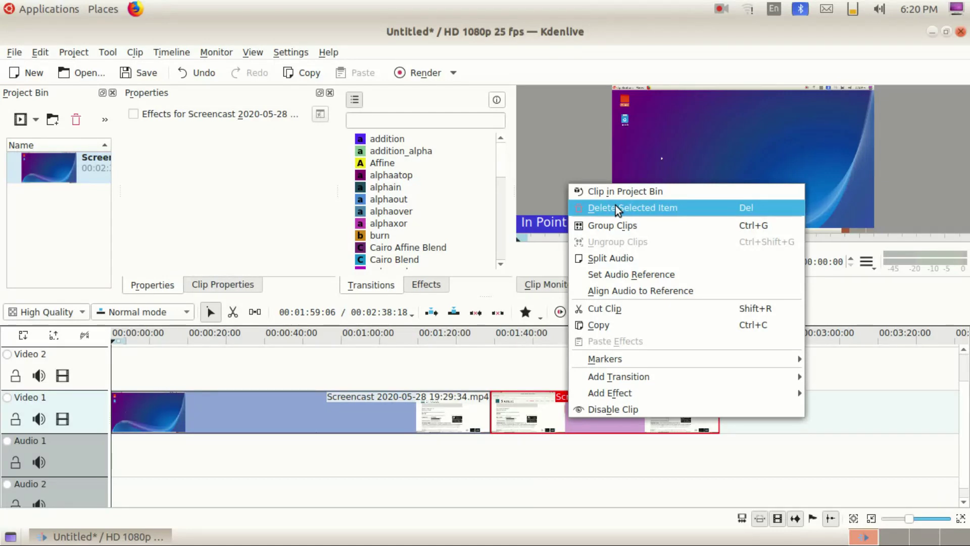
pyautogui.click(625, 462)
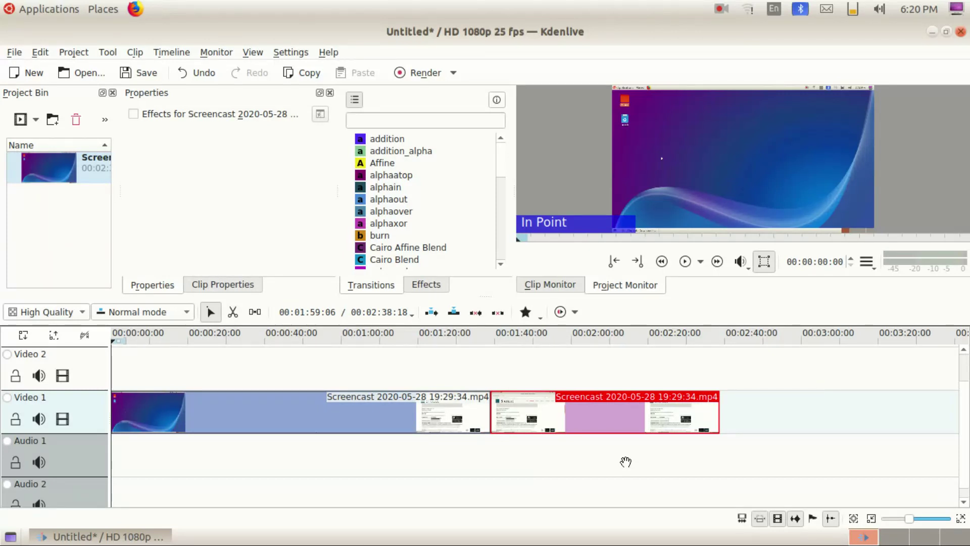
pyautogui.press('Delete')
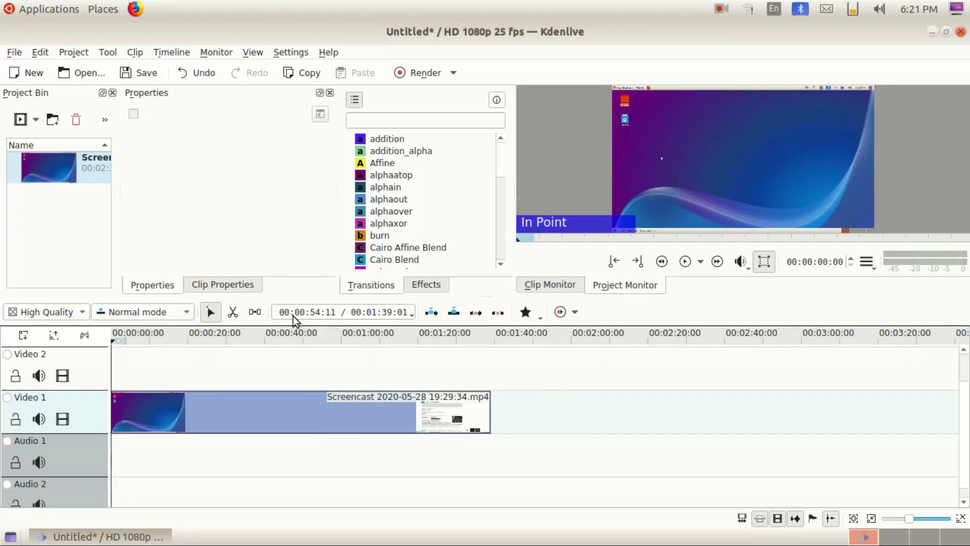
# Import the audio file AUD-20200113-WA0022.mp3 from the dt items folder in Documents into the project bin
pyautogui.click(34, 118)
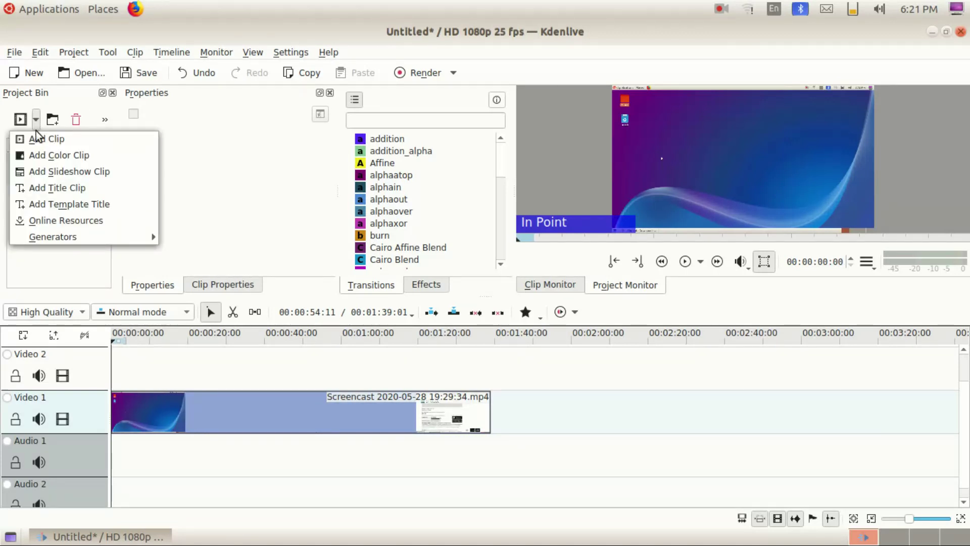
pyautogui.click(38, 137)
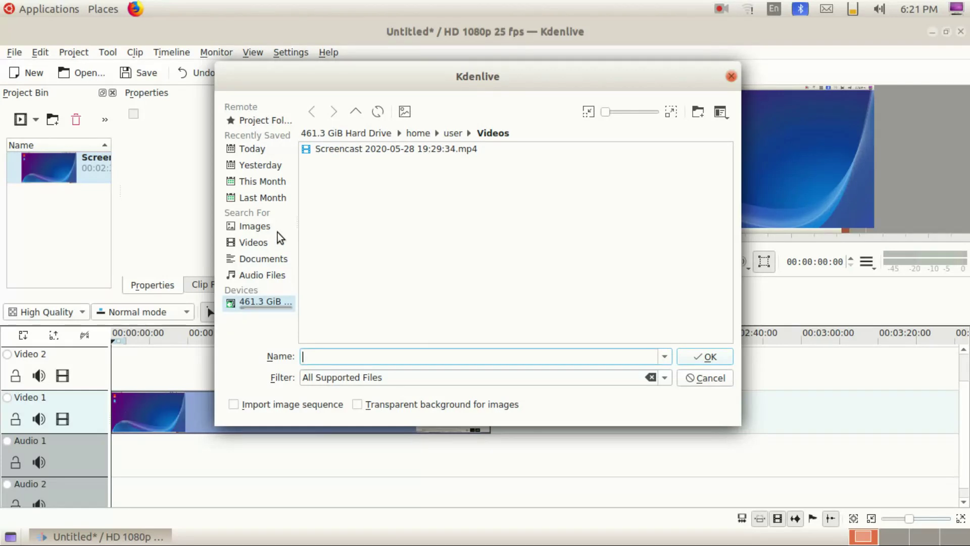
pyautogui.click(257, 301)
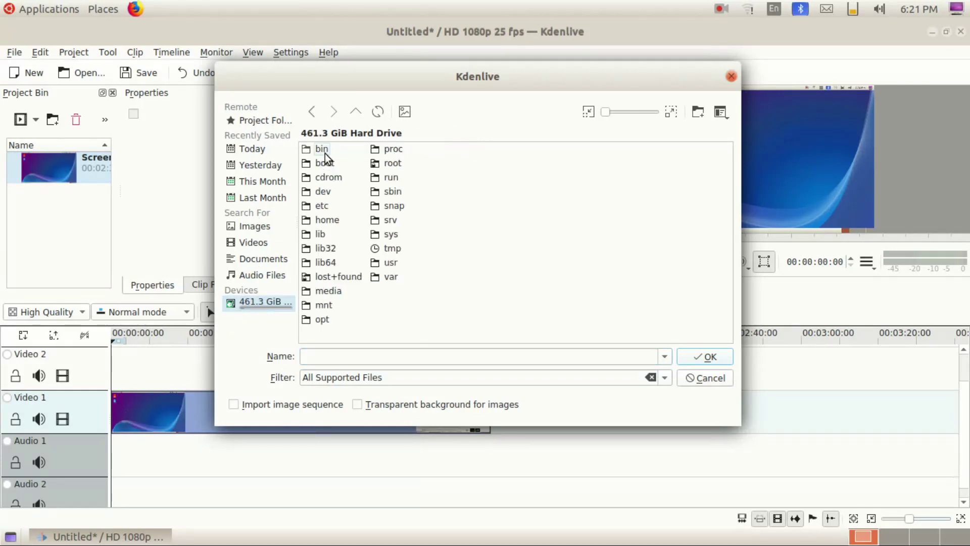
pyautogui.doubleClick(334, 221)
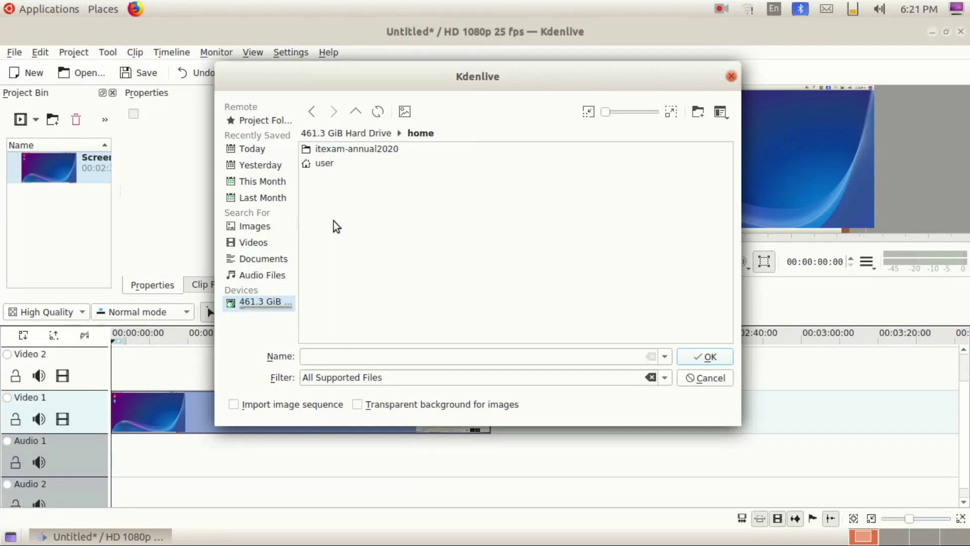
pyautogui.doubleClick(325, 163)
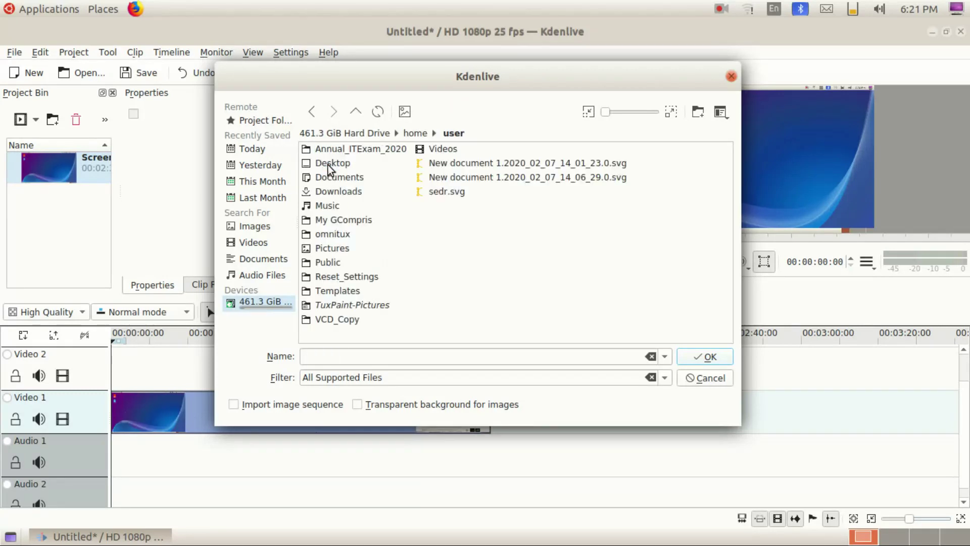
pyautogui.doubleClick(338, 178)
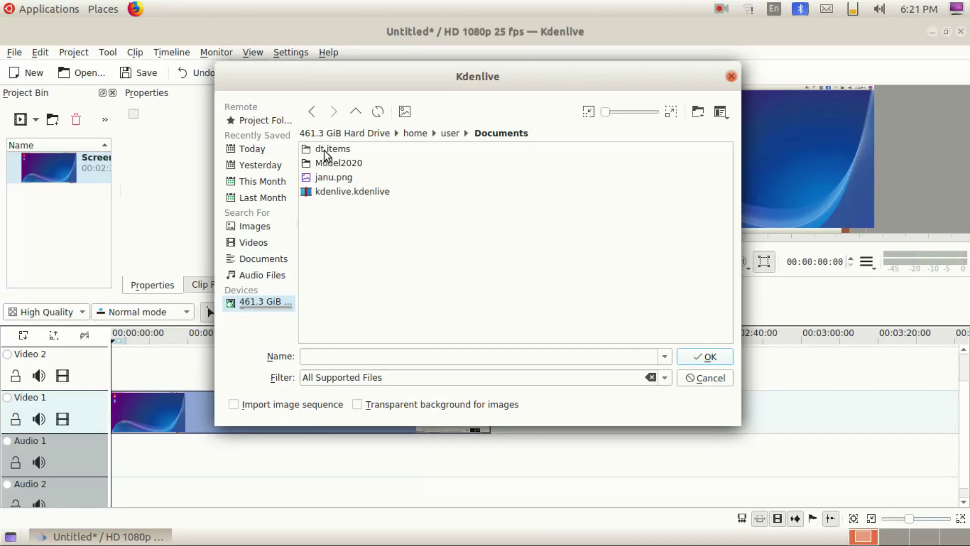
pyautogui.doubleClick(324, 150)
pyautogui.doubleClick(341, 192)
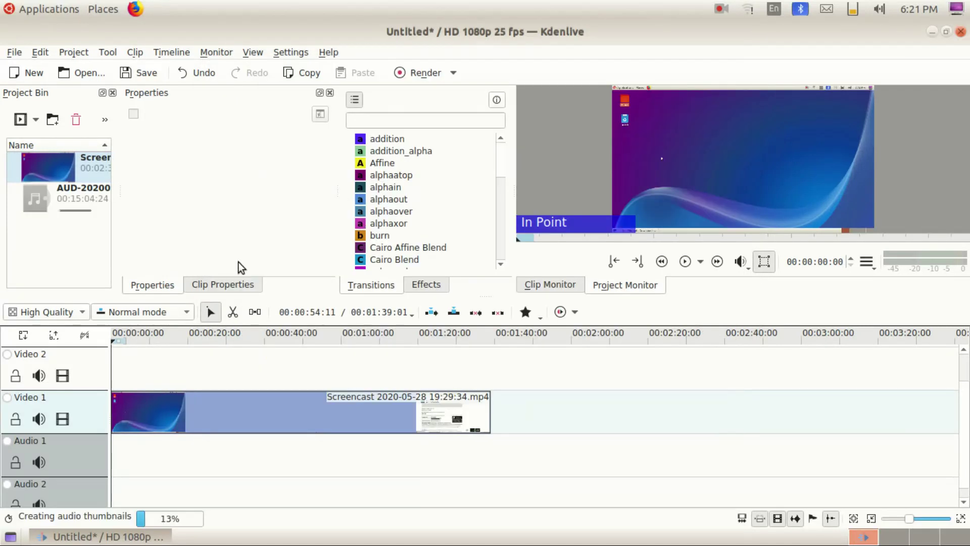
# Place the imported audio clip at the start of the Audio 1 track and briefly preview the project
pyautogui.moveTo(59, 198); pyautogui.dragTo(115, 452)
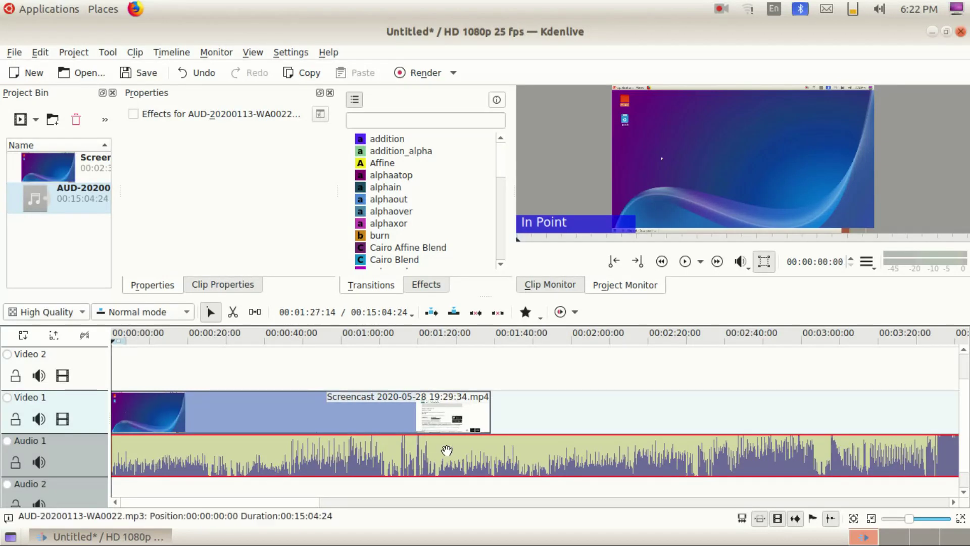
pyautogui.click(687, 263)
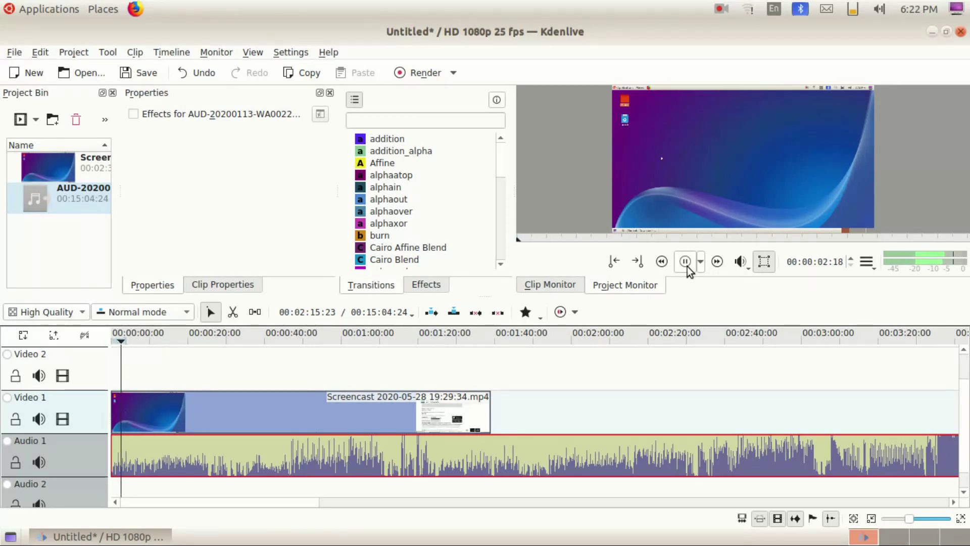
pyautogui.click(687, 266)
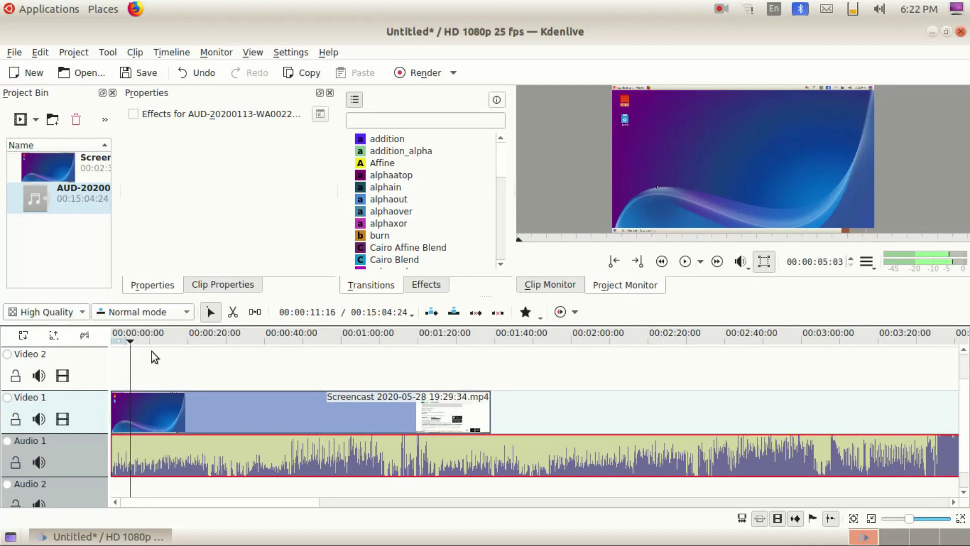
# Return the playhead to the project start and delete the imported audio clip from the Audio 1 track
pyautogui.moveTo(131, 343); pyautogui.dragTo(90, 338)
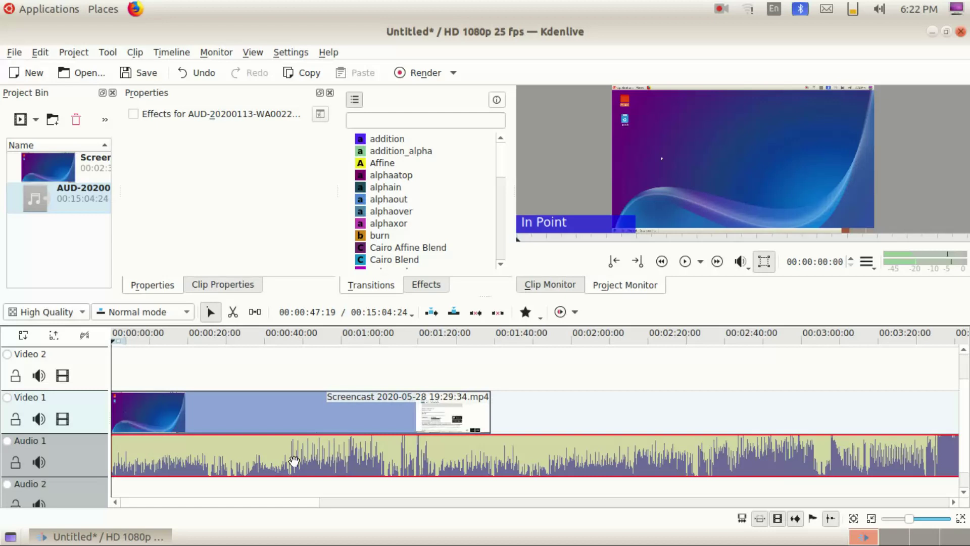
pyautogui.press('Delete')
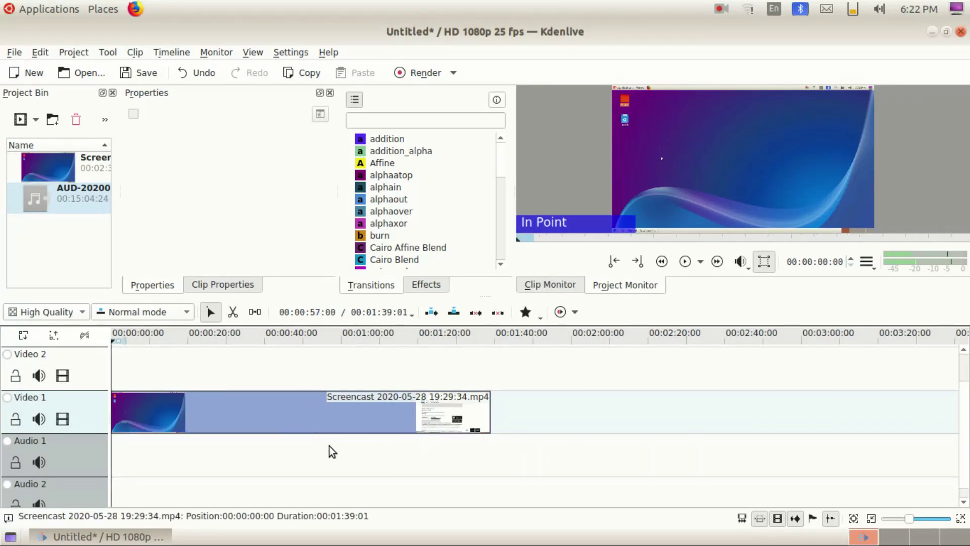
# Split the audio of the screencast clip onto Audio 1 and ungroup it from the video part
pyautogui.rightClick(337, 416)
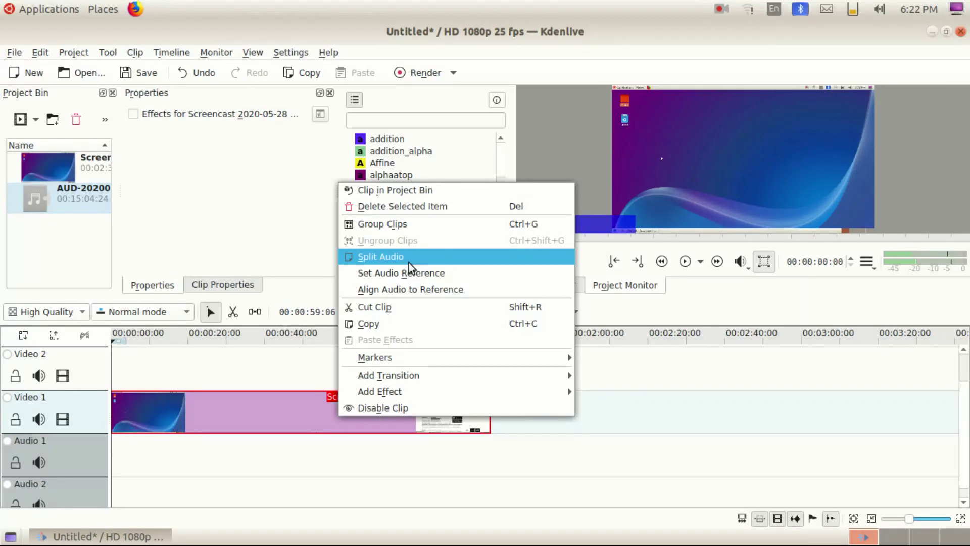
pyautogui.click(408, 258)
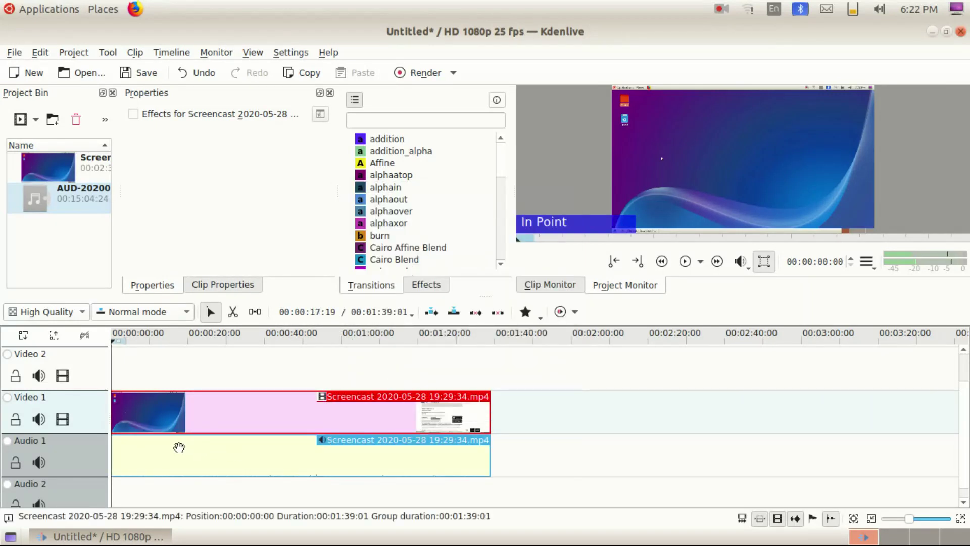
pyautogui.moveTo(306, 452); pyautogui.dragTo(225, 455)
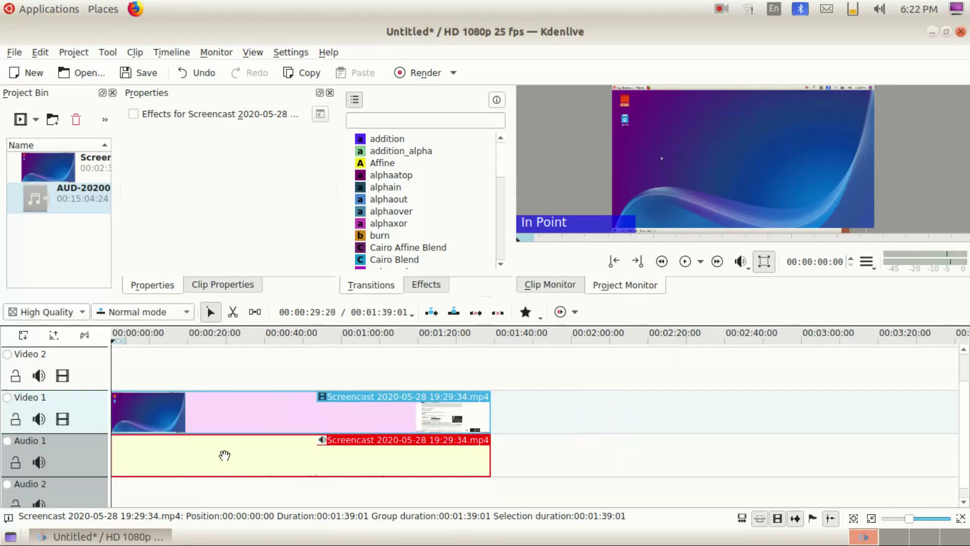
pyautogui.rightClick(225, 455)
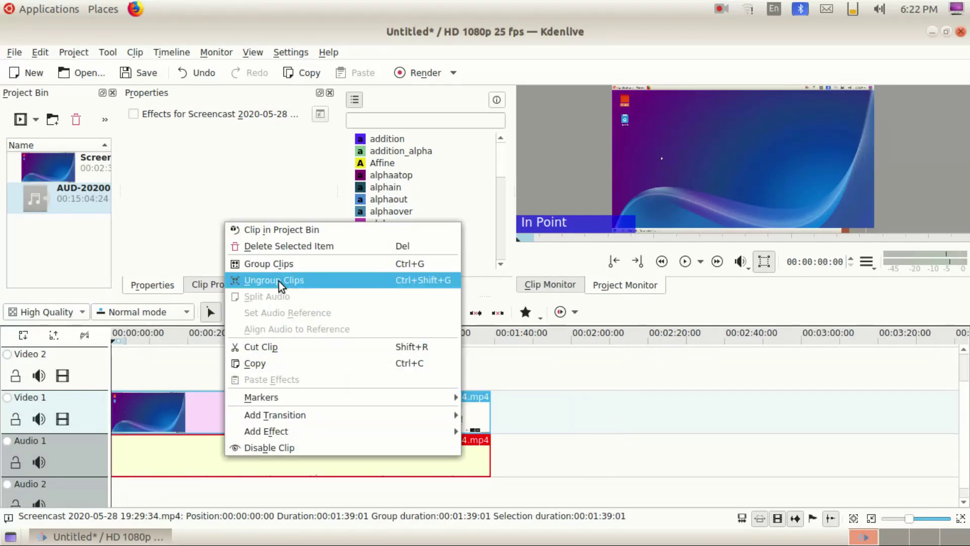
pyautogui.click(338, 280)
pyautogui.moveTo(315, 460); pyautogui.dragTo(253, 453)
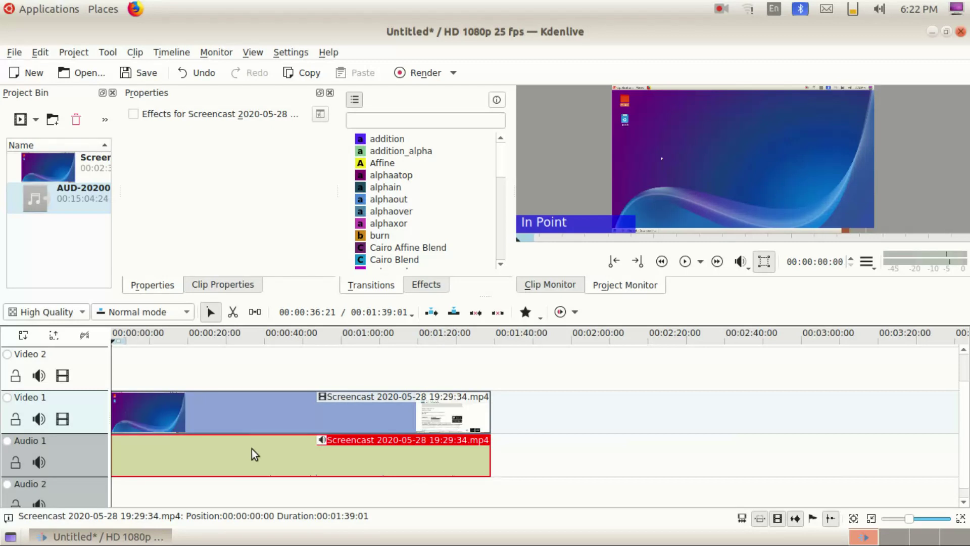
pyautogui.moveTo(264, 405); pyautogui.dragTo(244, 392)
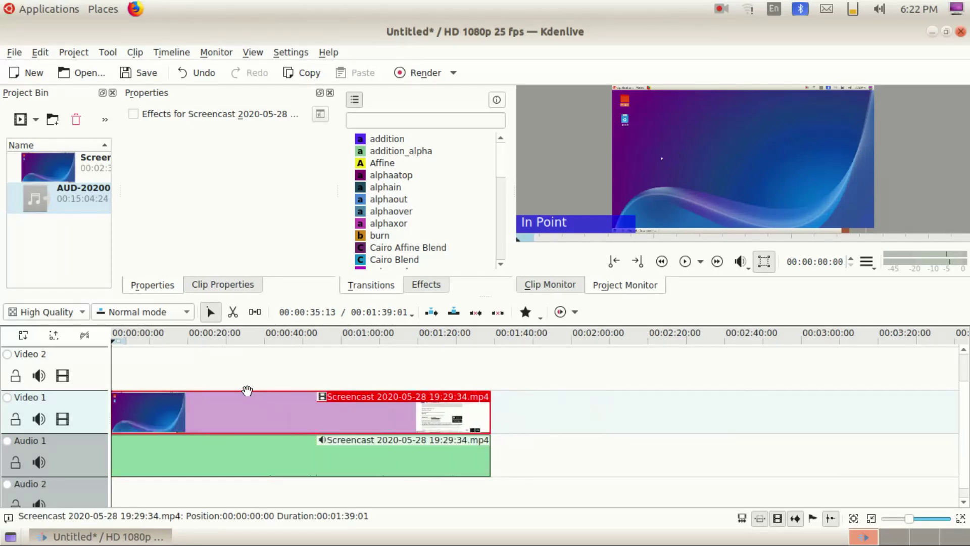
# Briefly play the project from its start to check the separated audio
pyautogui.rightClick(374, 465)
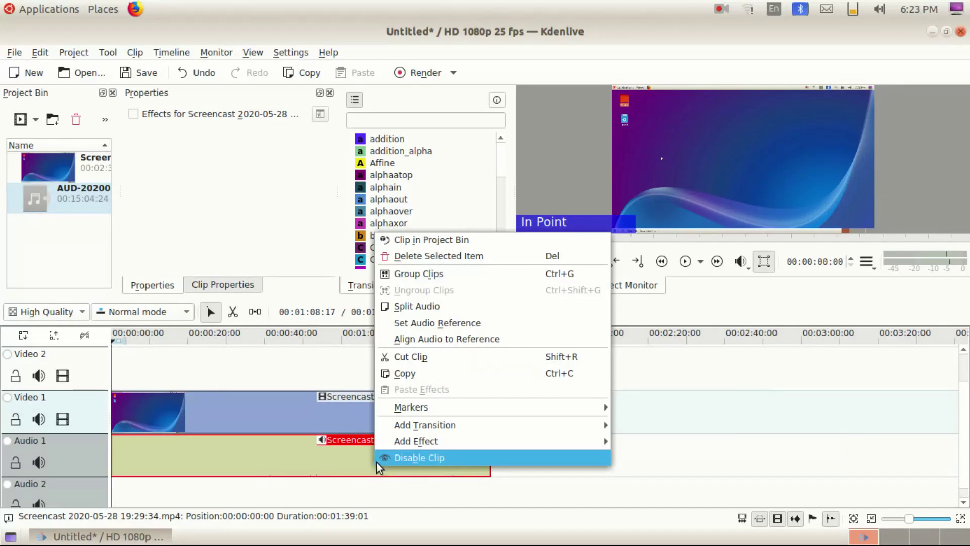
pyautogui.click(305, 458)
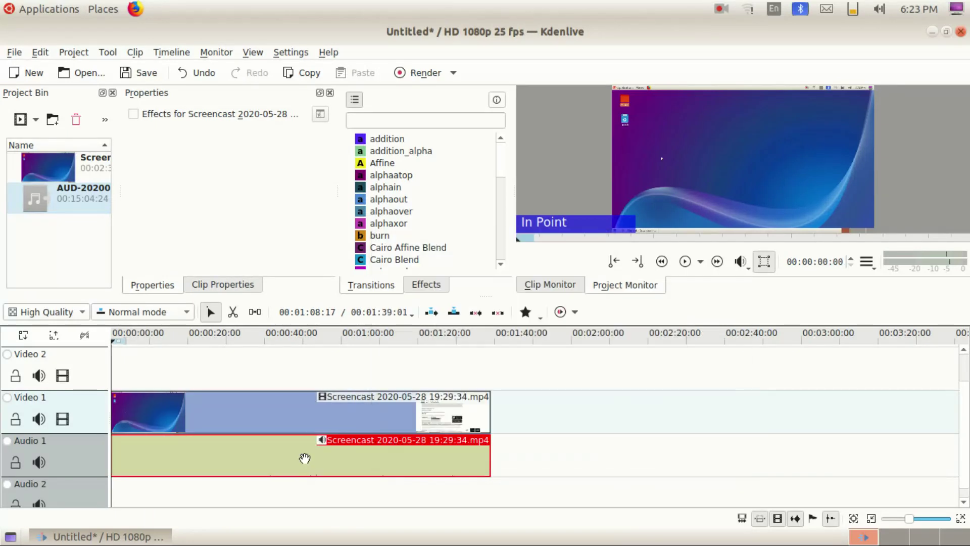
pyautogui.click(686, 261)
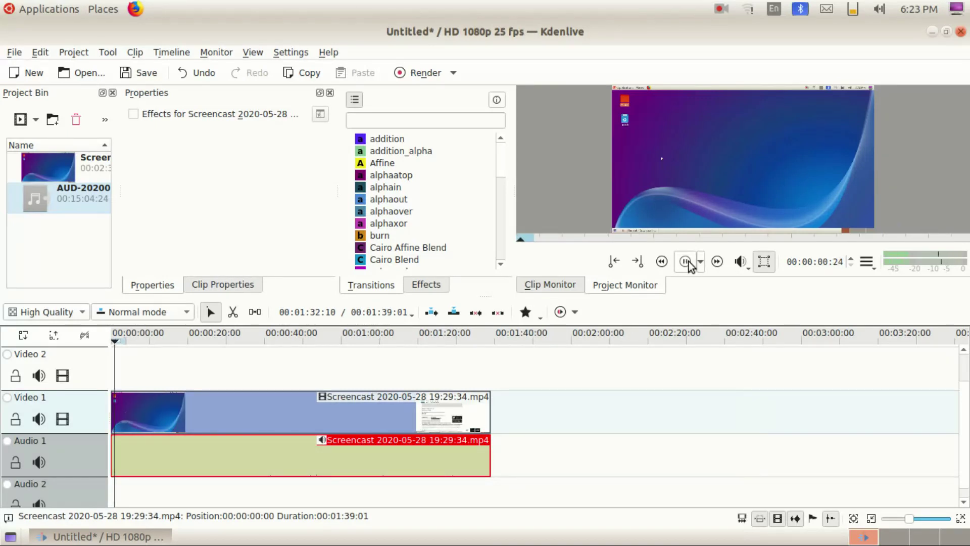
pyautogui.click(685, 261)
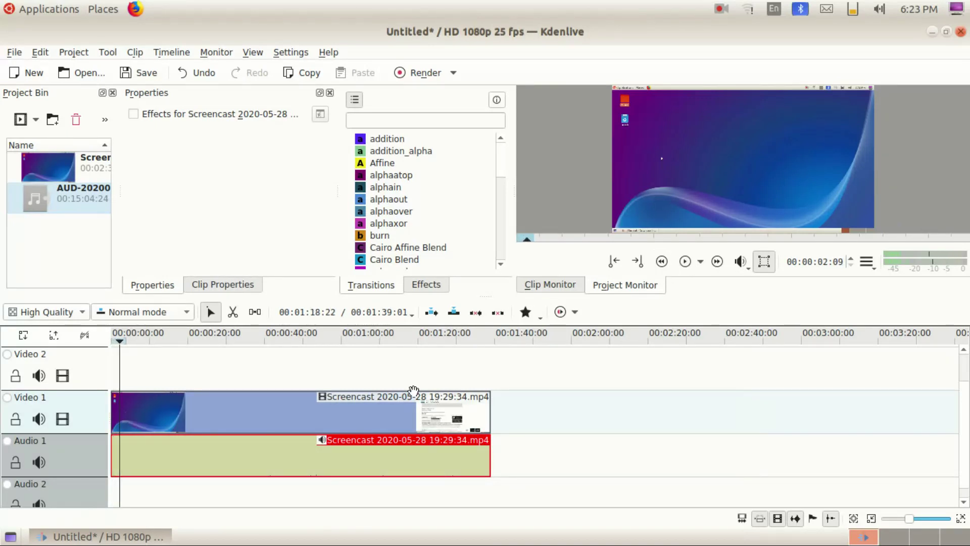
pyautogui.rightClick(365, 449)
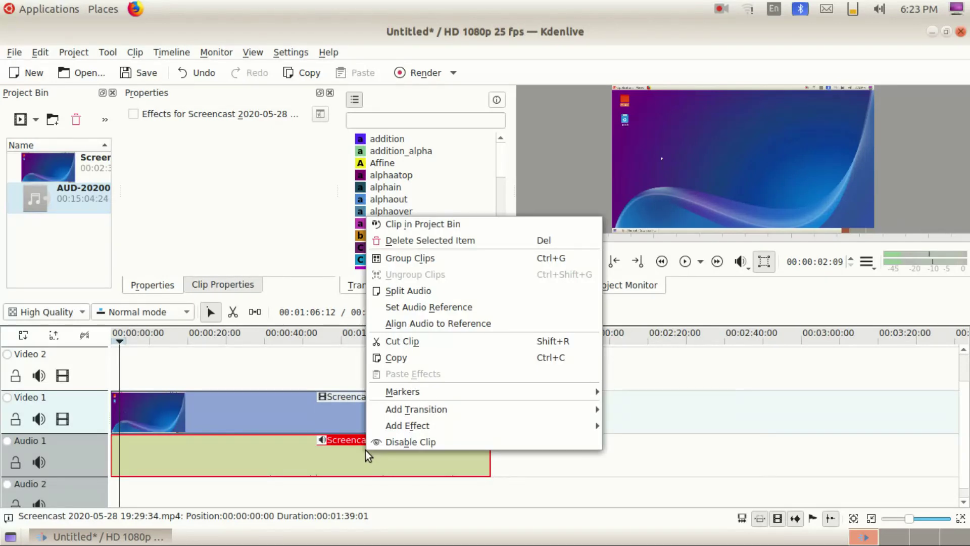
pyautogui.moveTo(452, 427)
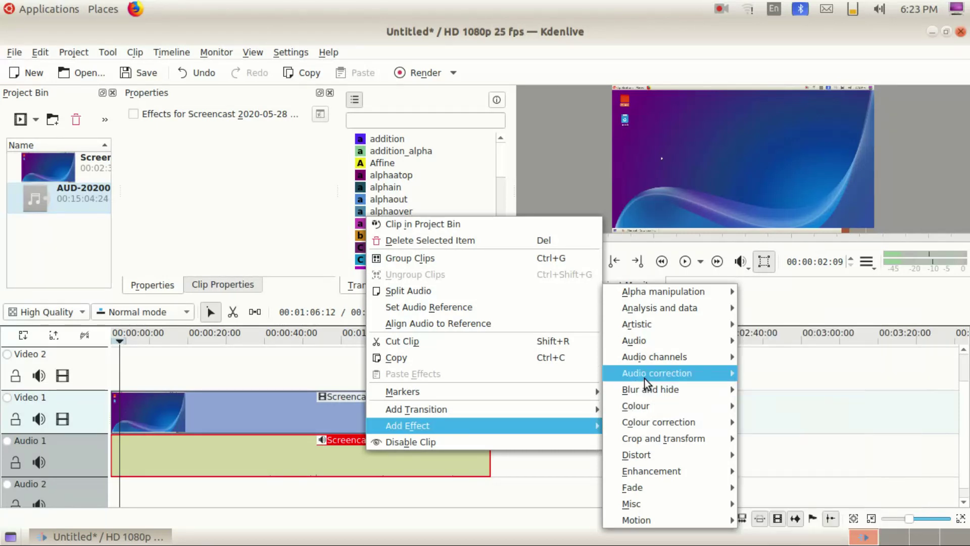
pyautogui.moveTo(645, 377)
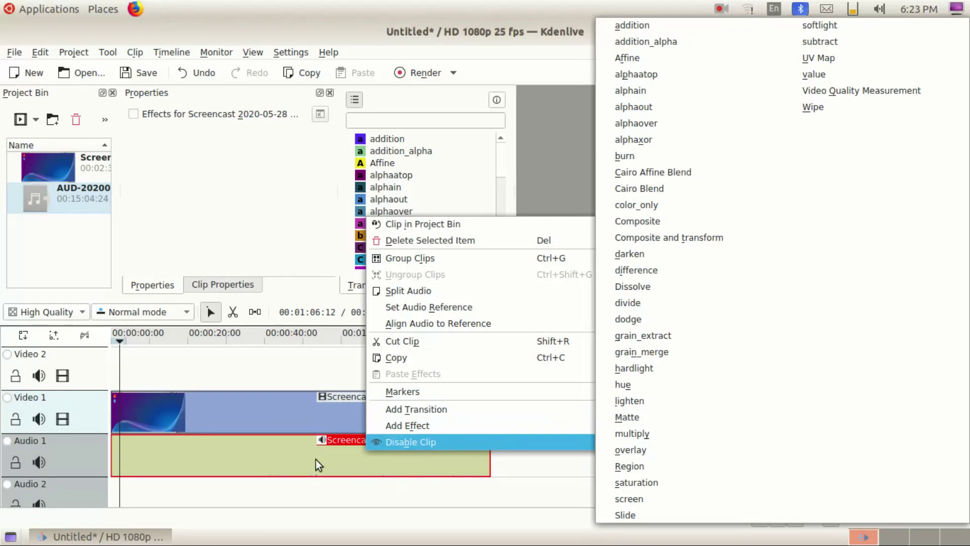
pyautogui.click(314, 460)
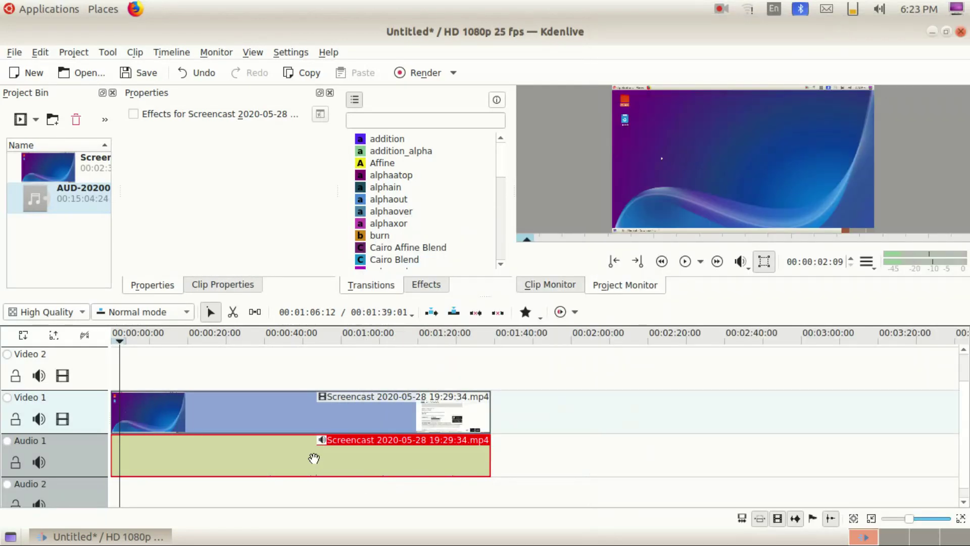
# Add the Gain audio correction effect to the screencast's audio clip on Audio 1 and set the gain to 1000%
pyautogui.rightClick(314, 458)
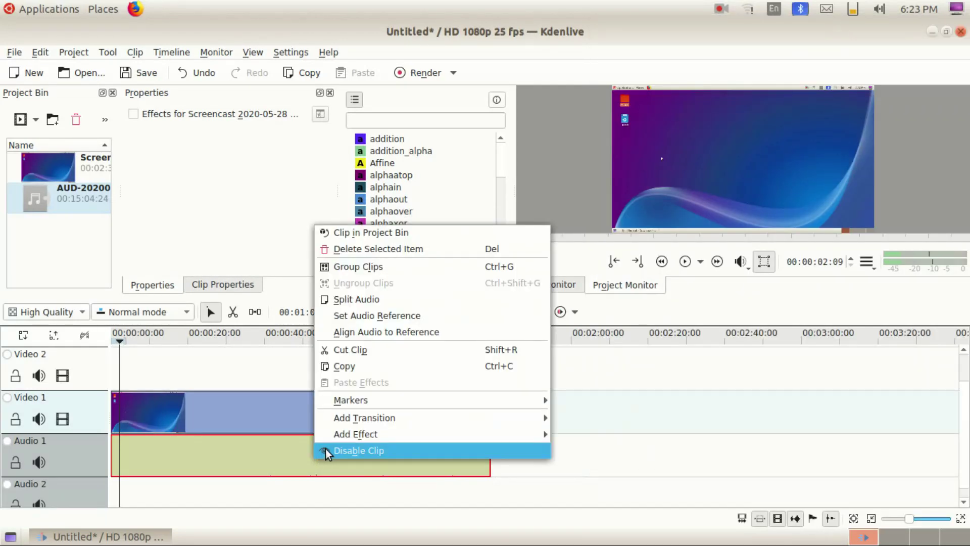
pyautogui.moveTo(336, 440)
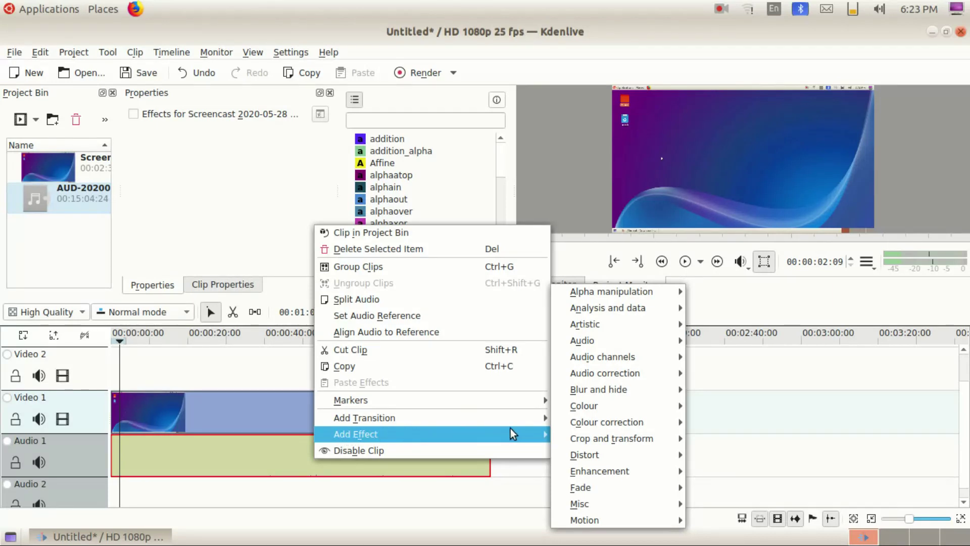
pyautogui.moveTo(603, 393)
pyautogui.moveTo(610, 373)
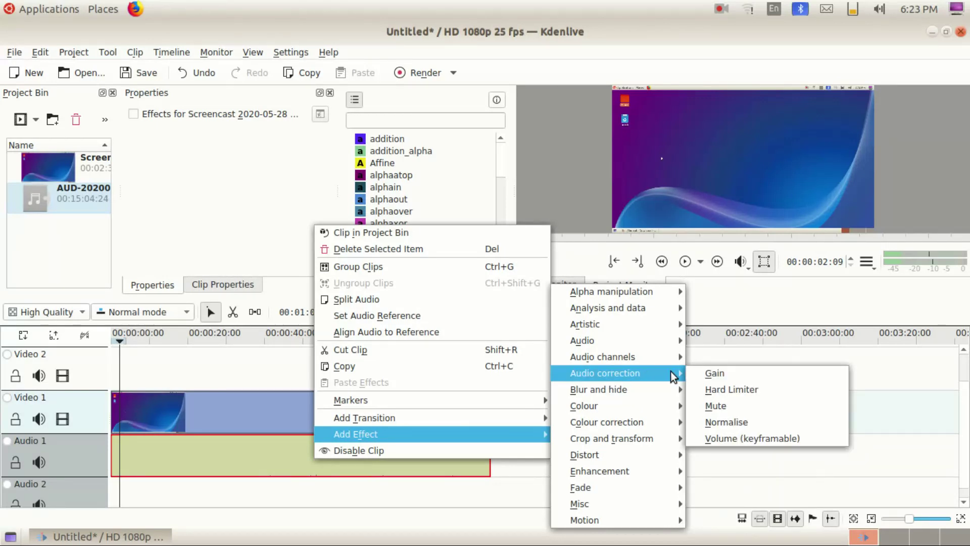
pyautogui.click(711, 375)
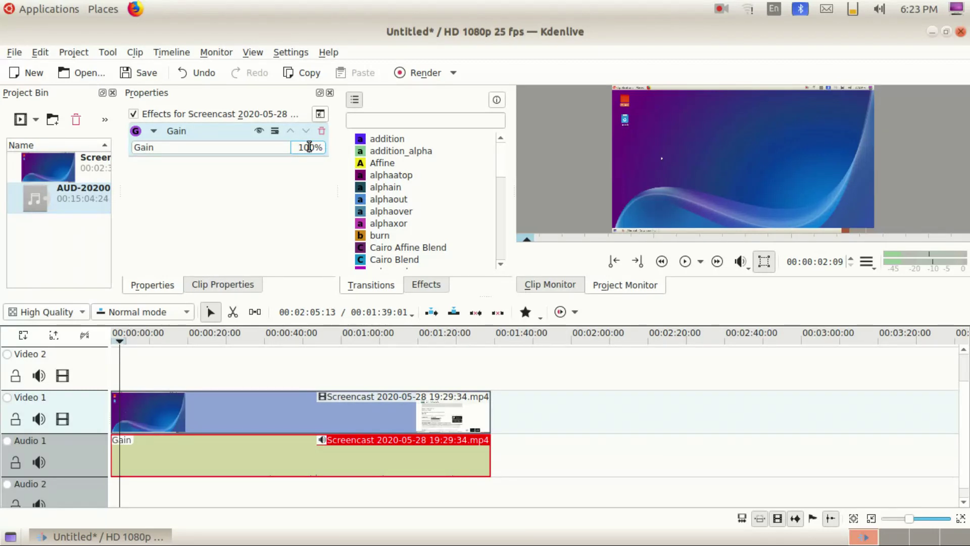
pyautogui.write('0')
# Move the playhead to about 00:00:21 and briefly play the project to hear the amplified audio
pyautogui.moveTo(120, 356); pyautogui.dragTo(194, 371)
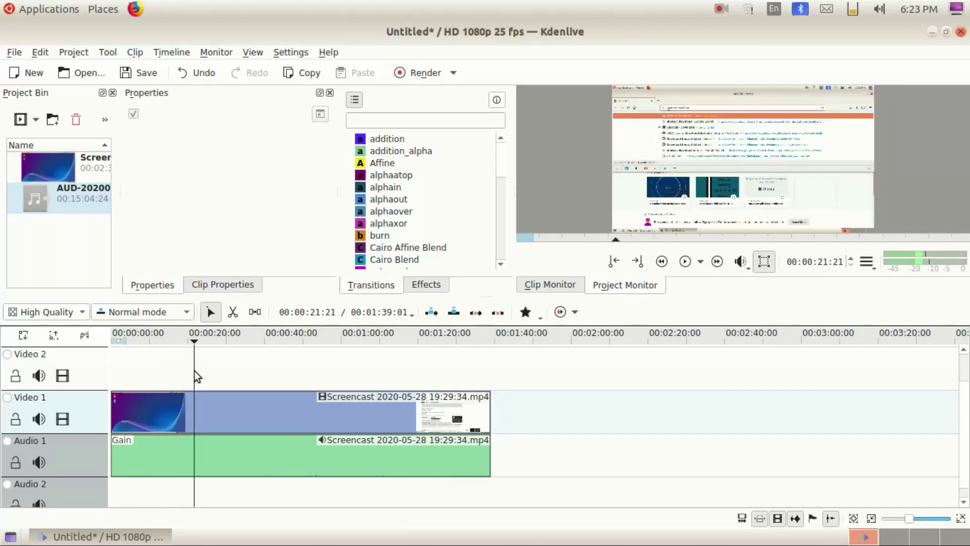
pyautogui.click(680, 263)
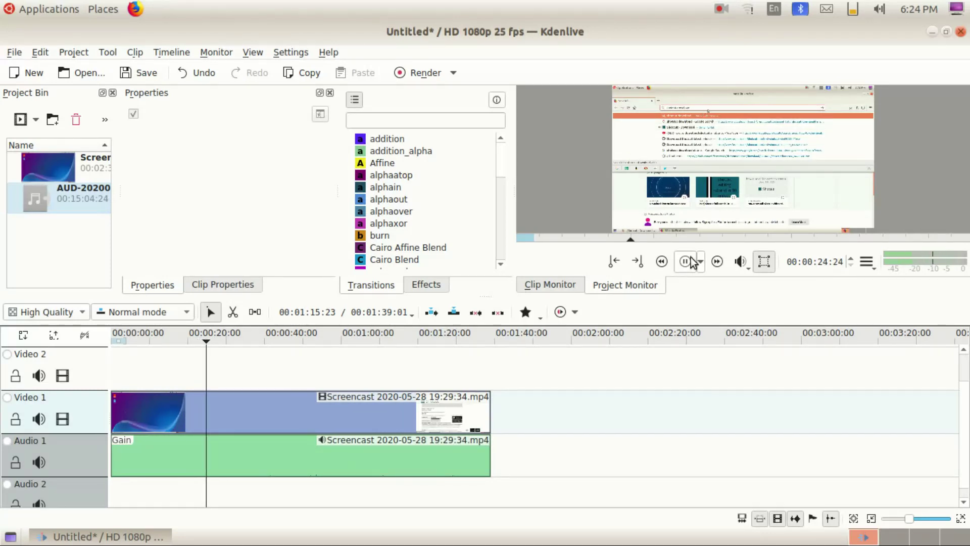
pyautogui.click(686, 261)
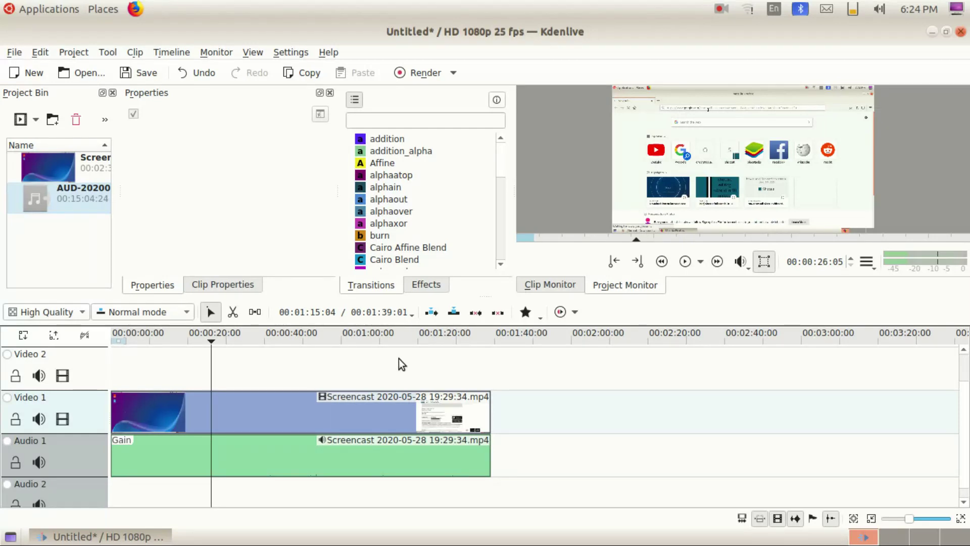
# Add the Speed motion effect to the screencast's audio clip on Audio 1
pyautogui.rightClick(411, 406)
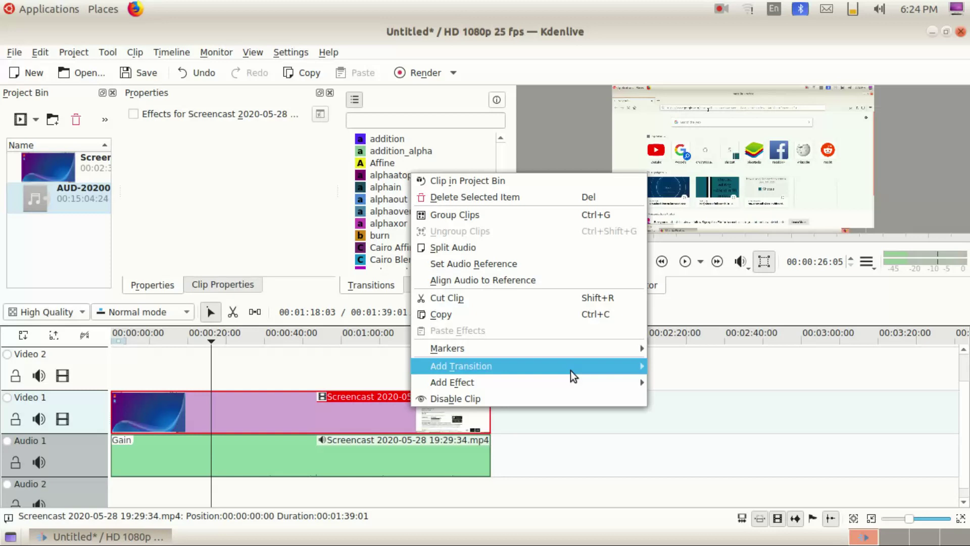
pyautogui.click(633, 463)
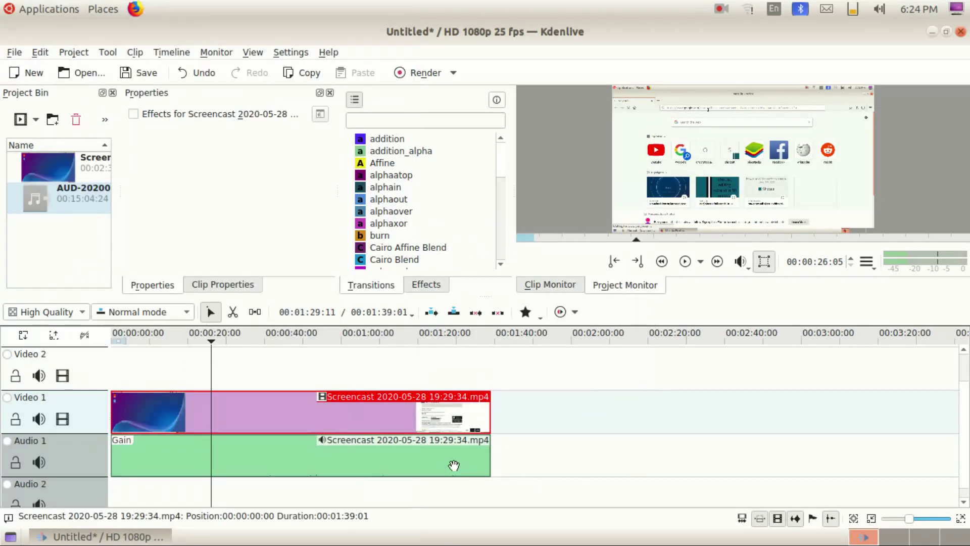
pyautogui.rightClick(433, 455)
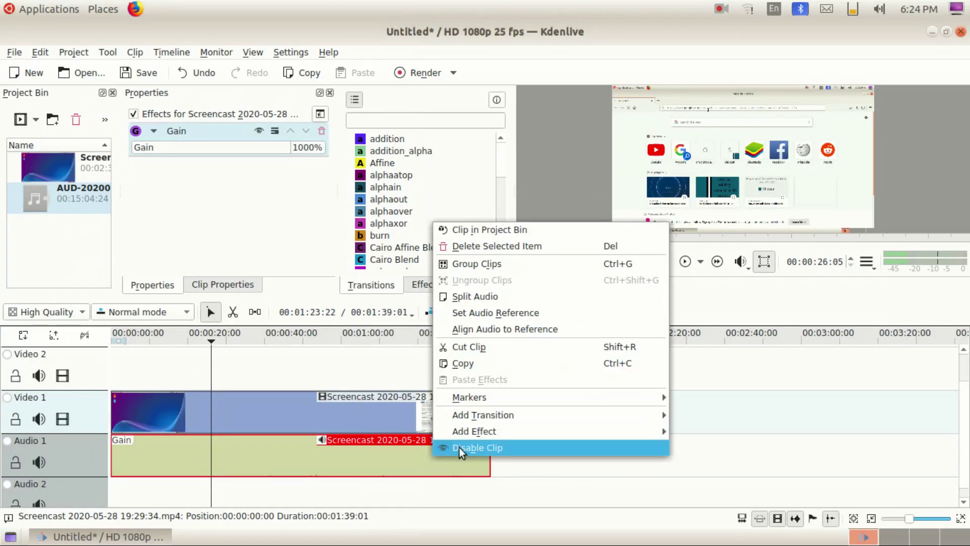
pyautogui.moveTo(493, 437)
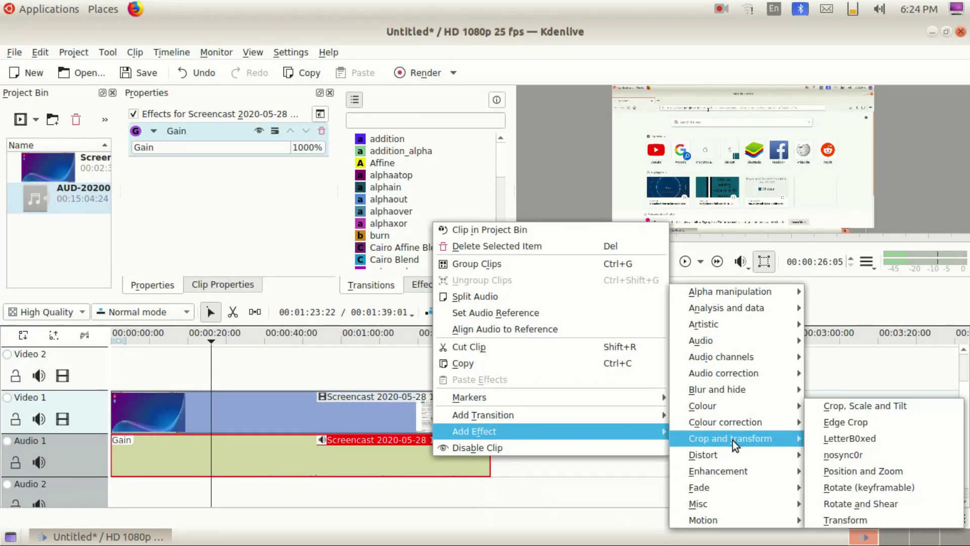
pyautogui.moveTo(735, 453)
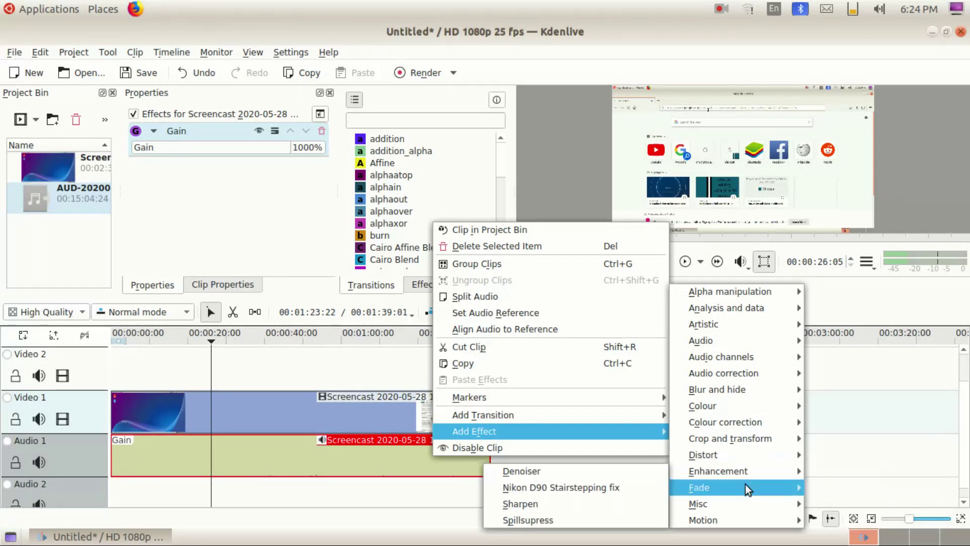
pyautogui.moveTo(748, 500)
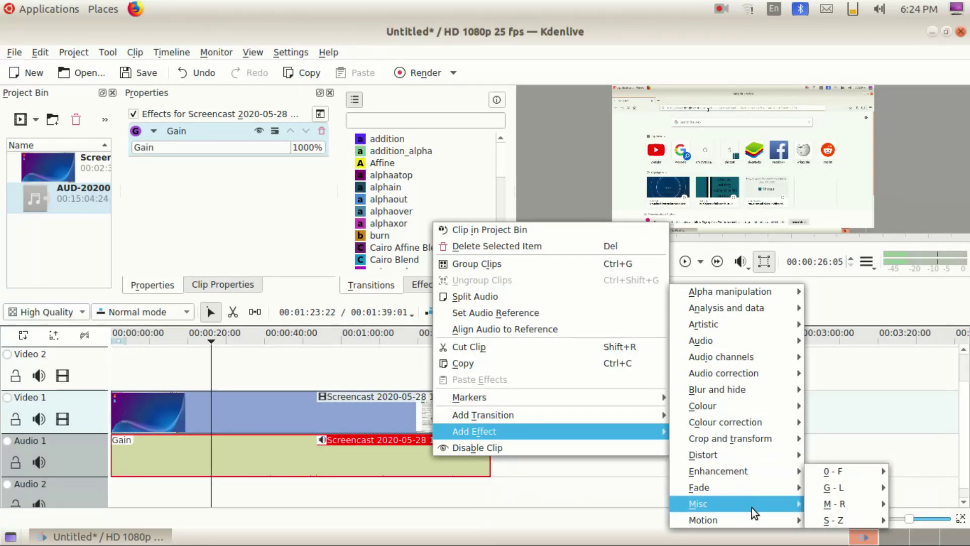
pyautogui.moveTo(727, 420)
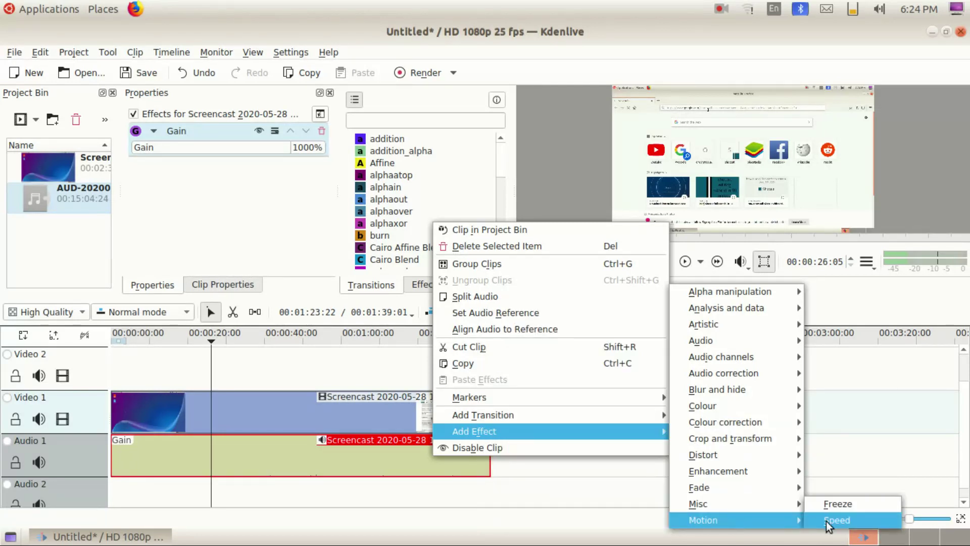
pyautogui.click(832, 522)
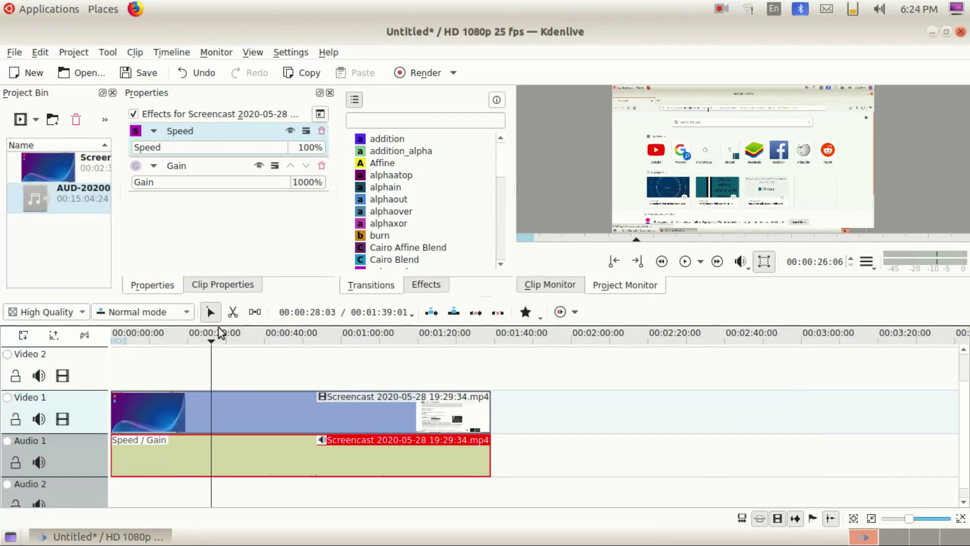
# Delete the separated screencast audio clip from the Audio 1 track
pyautogui.rightClick(409, 463)
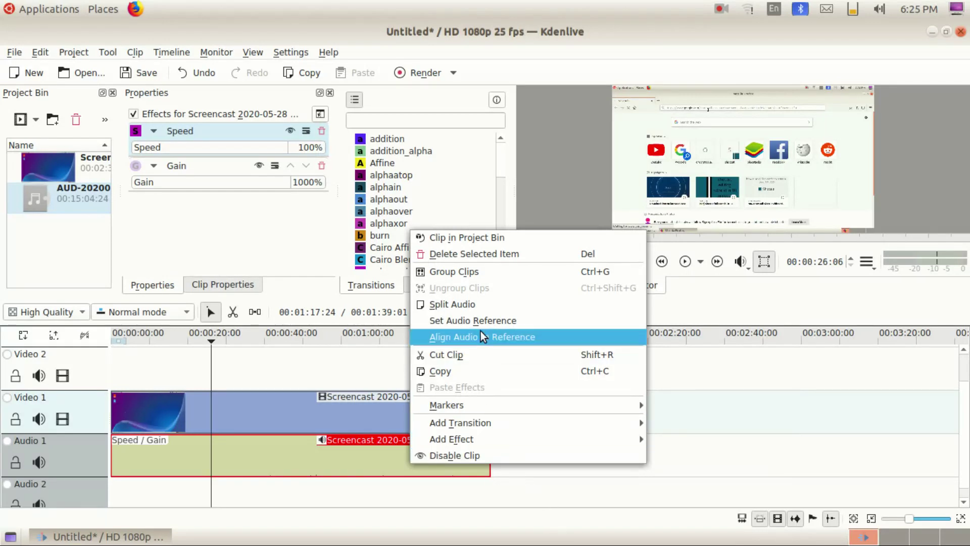
pyautogui.click(483, 254)
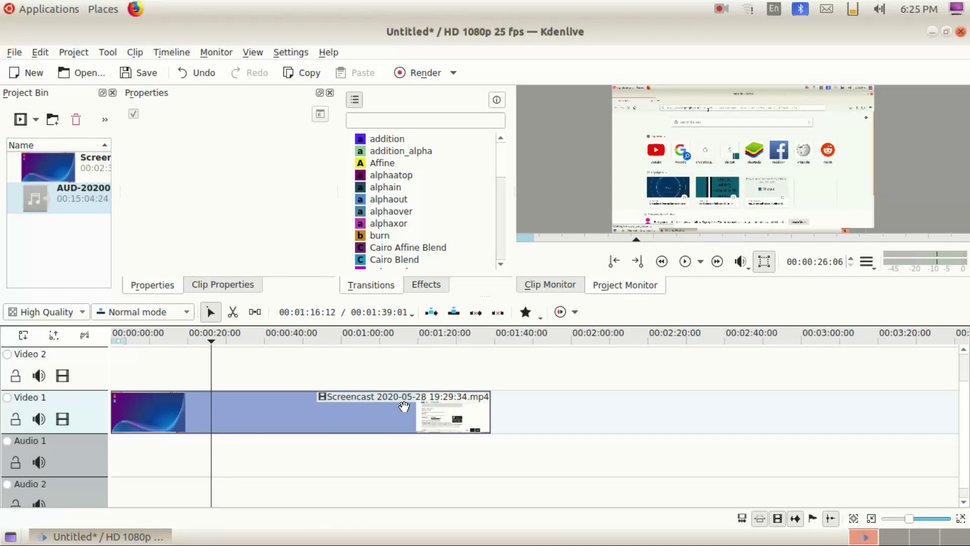
# Return the playhead to the project start and show the clip properties of AUD-20200113-WA0022.mp3
pyautogui.press('Home')
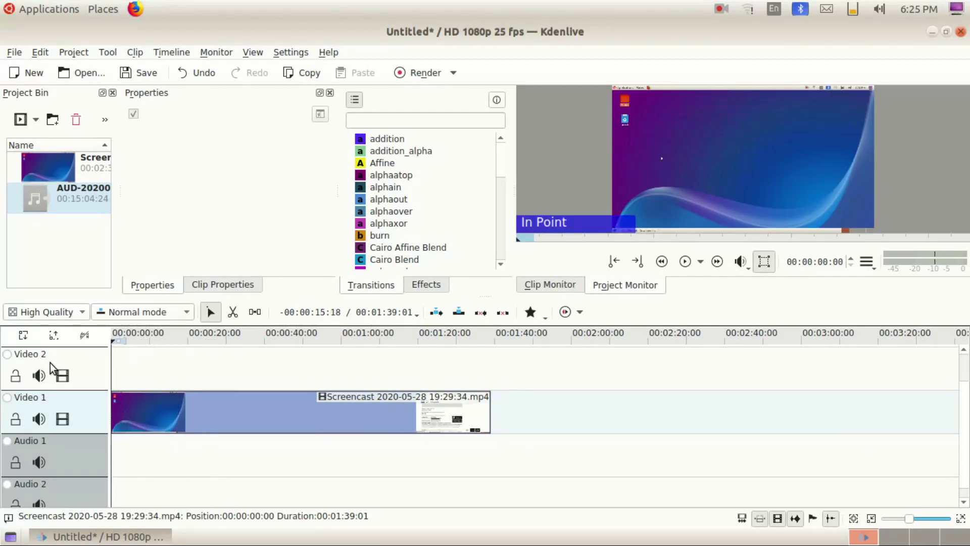
pyautogui.click(205, 285)
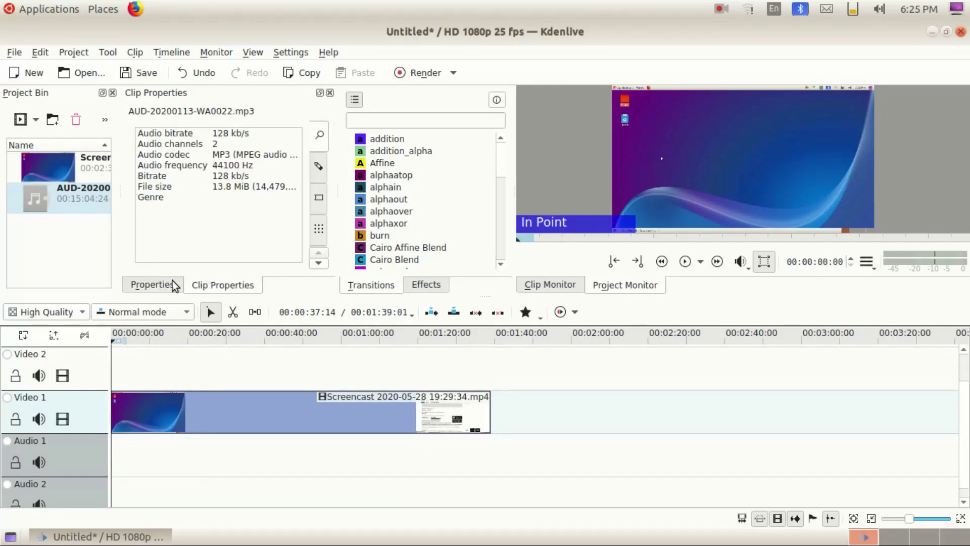
# Add the Speed motion effect to the screencast clip on Video 1 and set its speed to 1000%
pyautogui.click(169, 288)
pyautogui.click(215, 287)
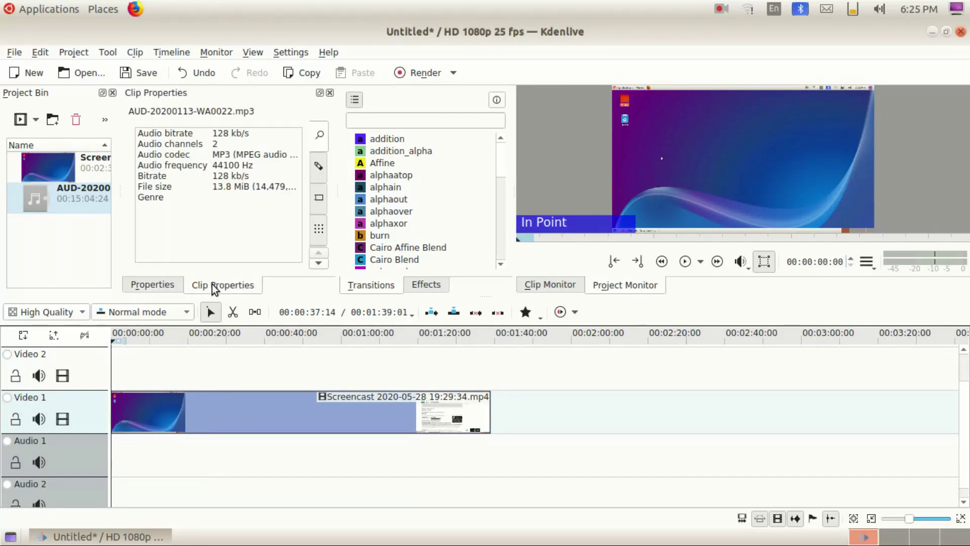
pyautogui.click(172, 291)
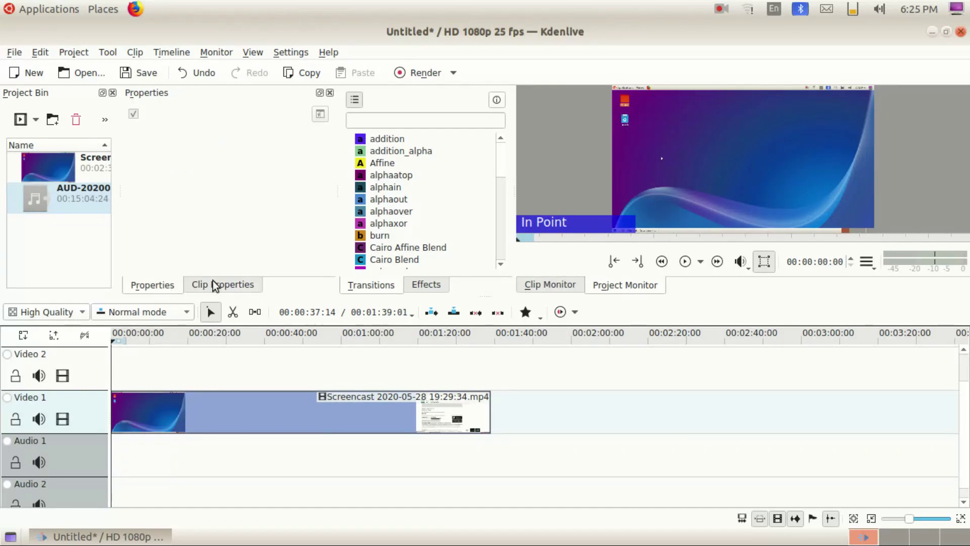
pyautogui.rightClick(329, 408)
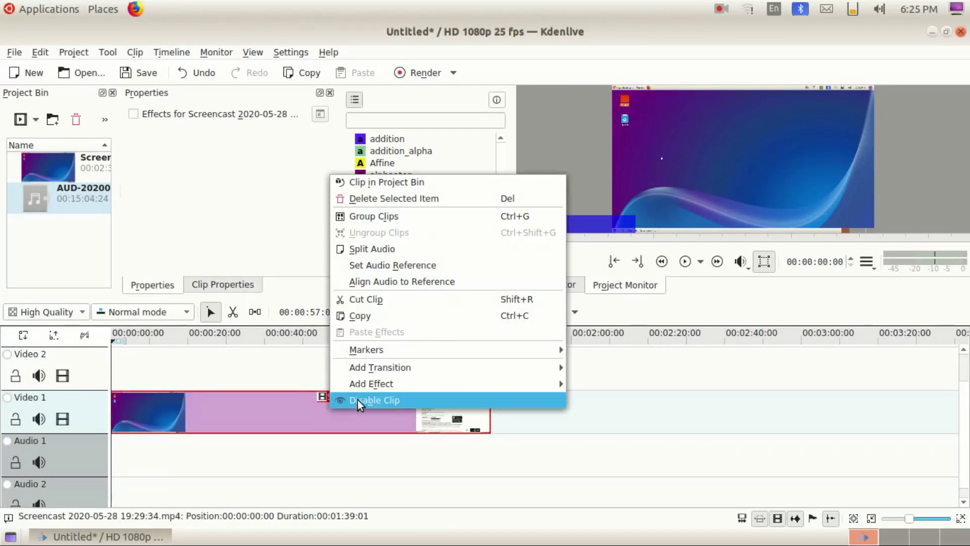
pyautogui.moveTo(388, 380)
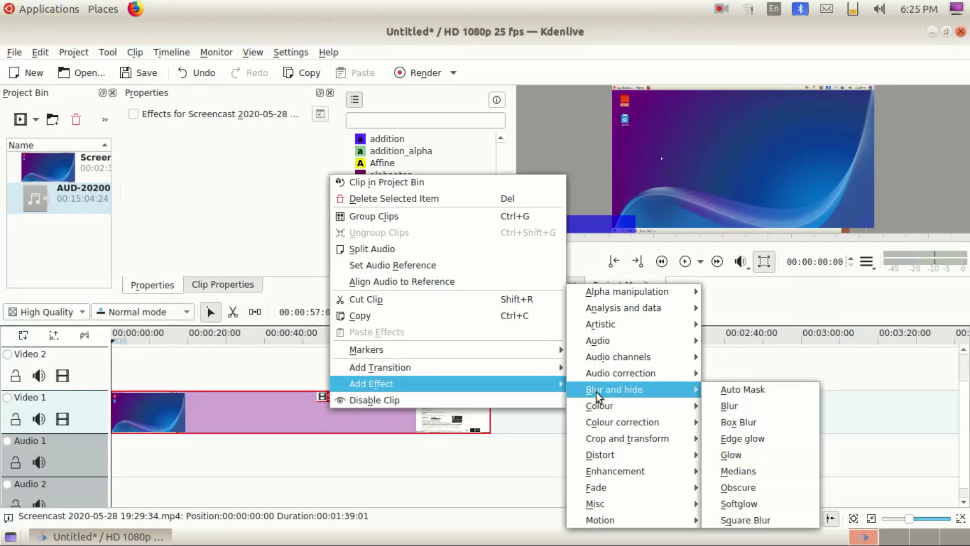
pyautogui.moveTo(668, 525)
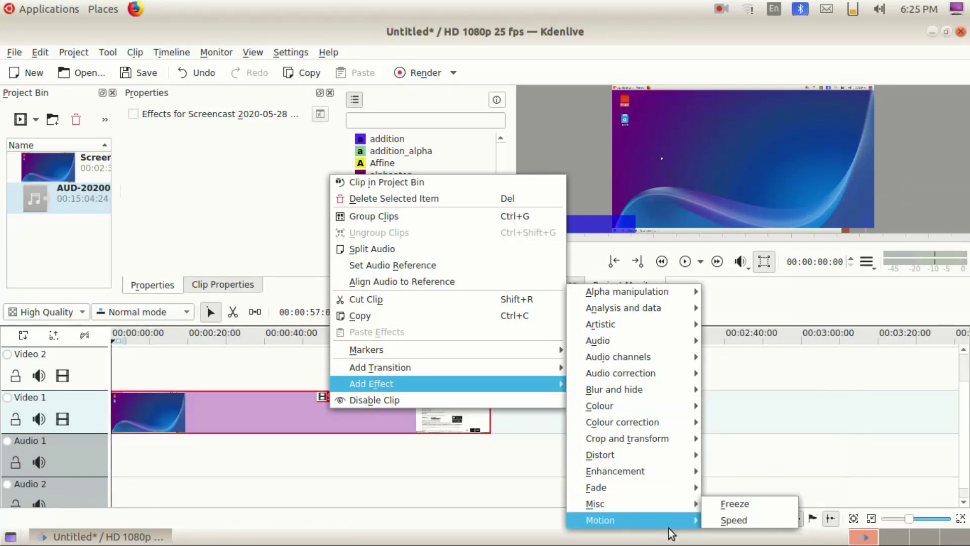
pyautogui.click(744, 517)
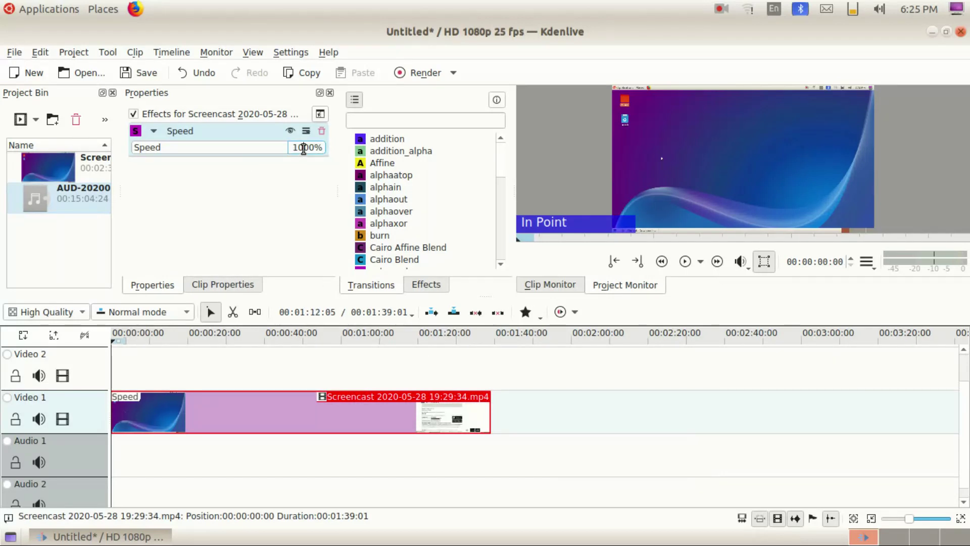
pyautogui.press('Return')
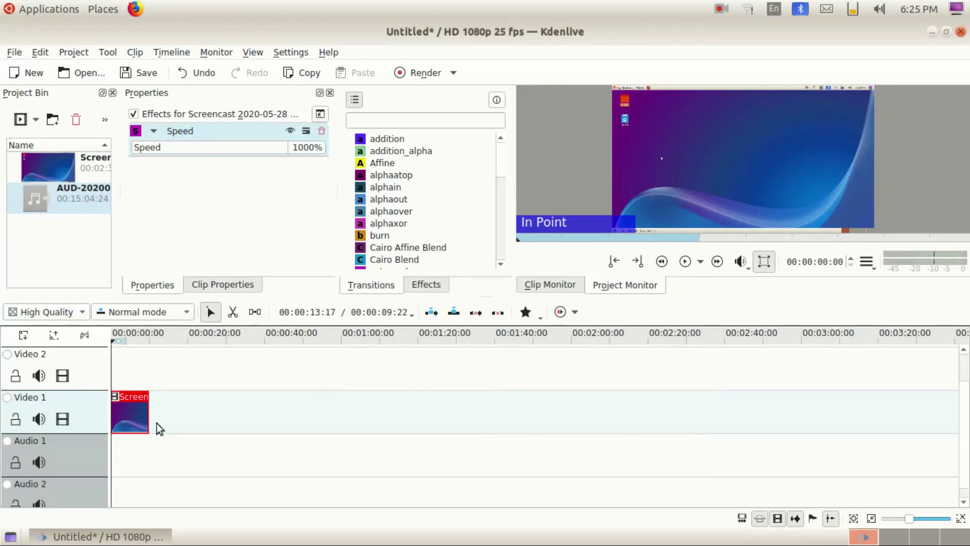
# Set the screencast clip's speed to 200% and play the project from the start
pyautogui.click(681, 267)
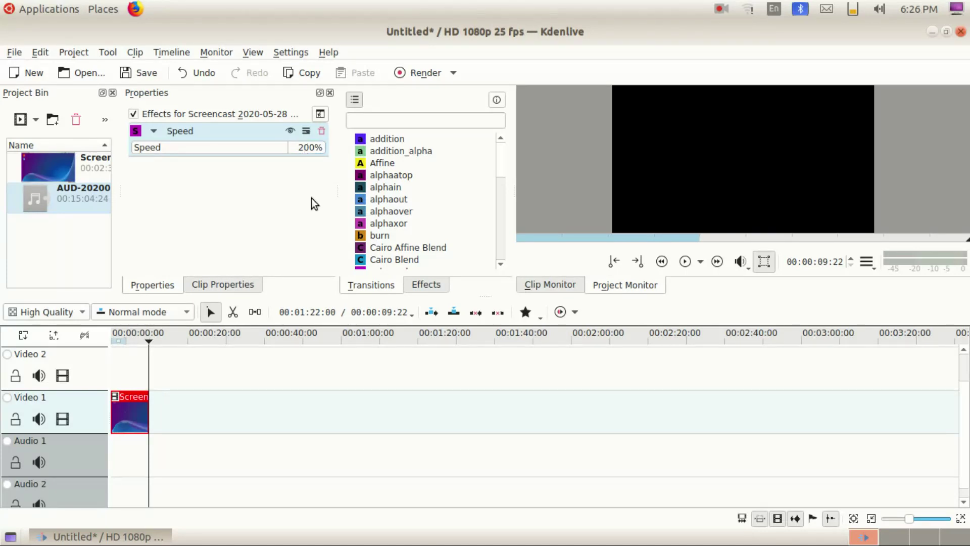
pyautogui.press('Return')
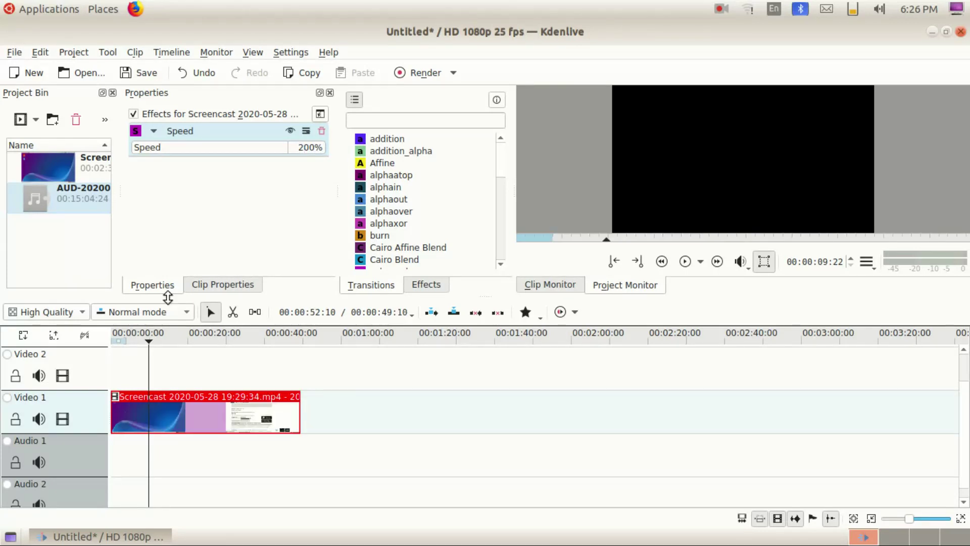
pyautogui.click(149, 356)
pyautogui.press('Home')
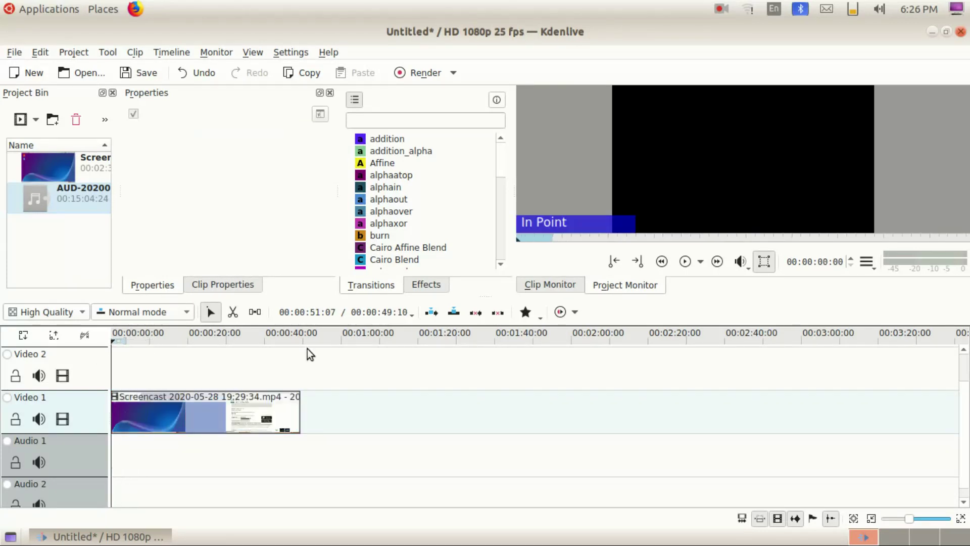
pyautogui.click(687, 262)
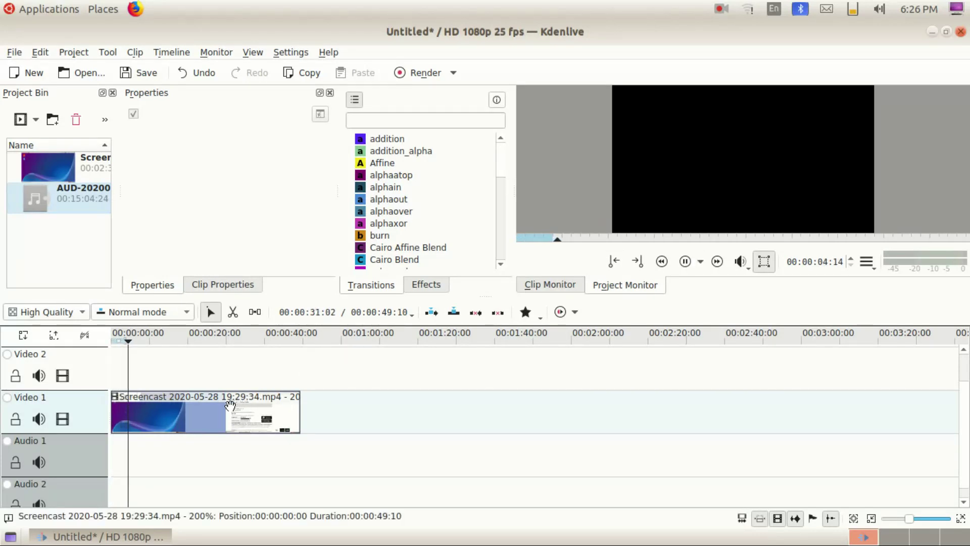
# Set the screencast clip's speed to 100% and check the project playback from several positions
pyautogui.moveTo(233, 404)
pyautogui.mouseDown()
pyautogui.moveTo(256, 404)
pyautogui.moveTo(233, 405)
pyautogui.mouseUp()
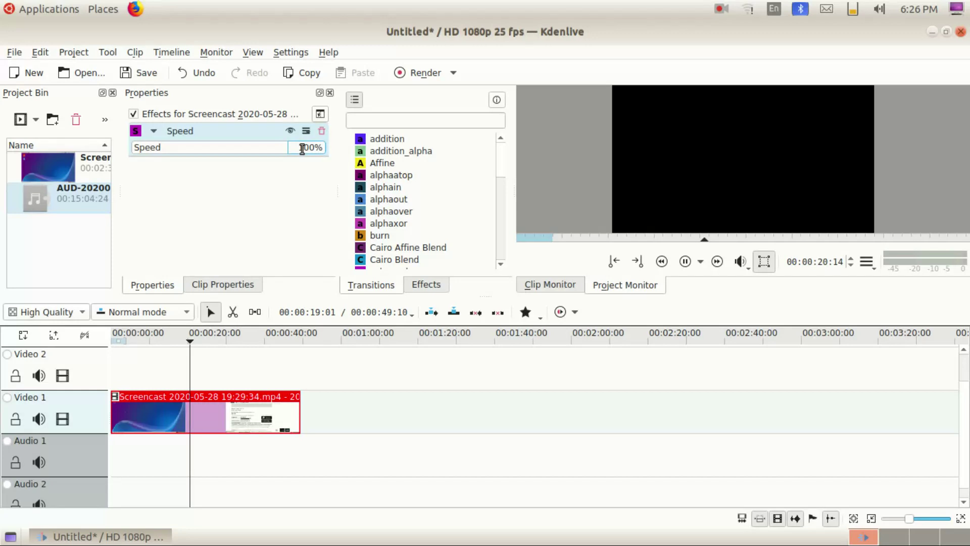
pyautogui.scroll(-1, 303, 148)
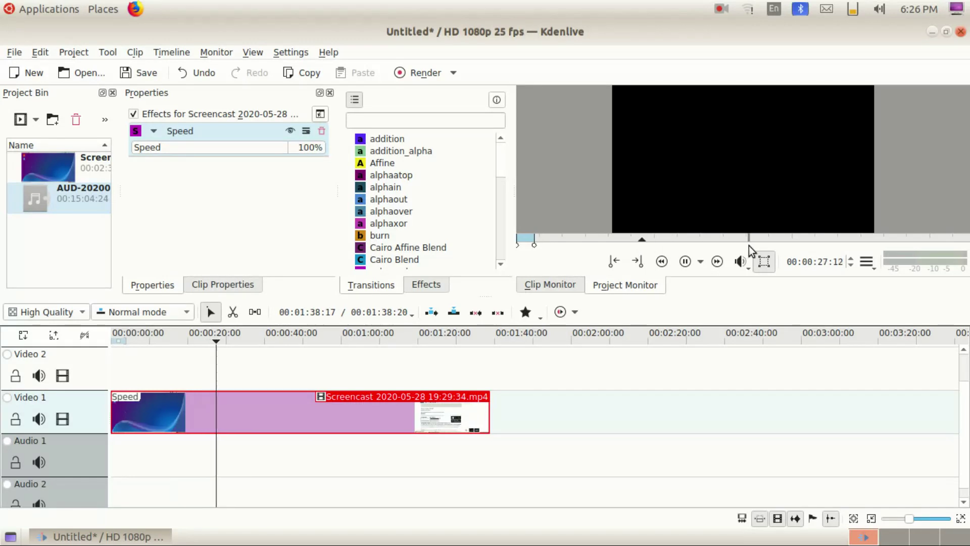
pyautogui.click(710, 237)
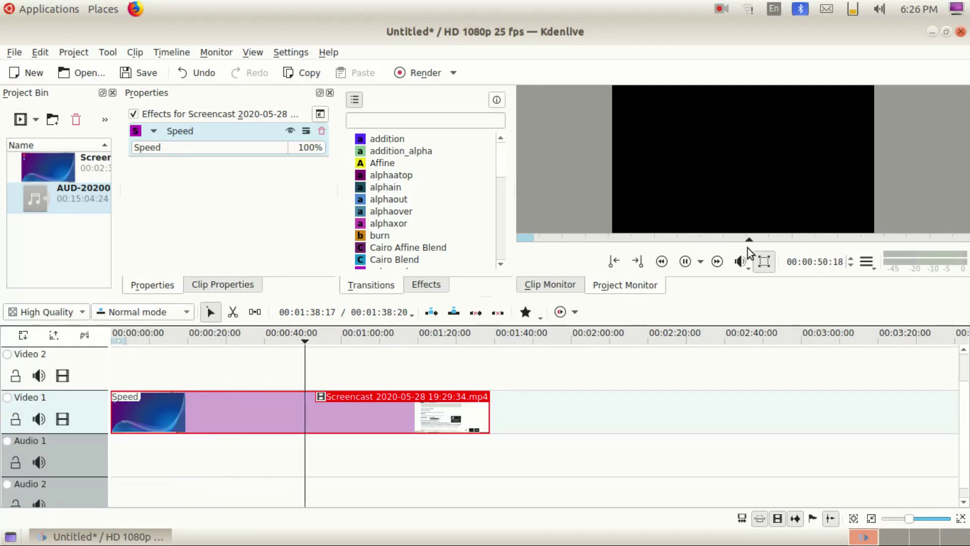
pyautogui.click(537, 238)
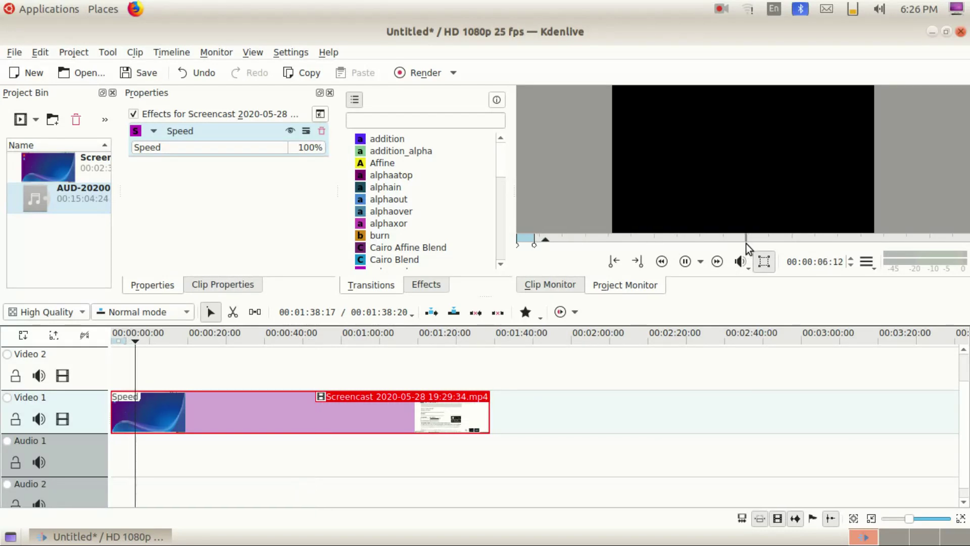
pyautogui.press('j')
pyautogui.press('l')
pyautogui.press('j')
pyautogui.press('j')
pyautogui.press('k')
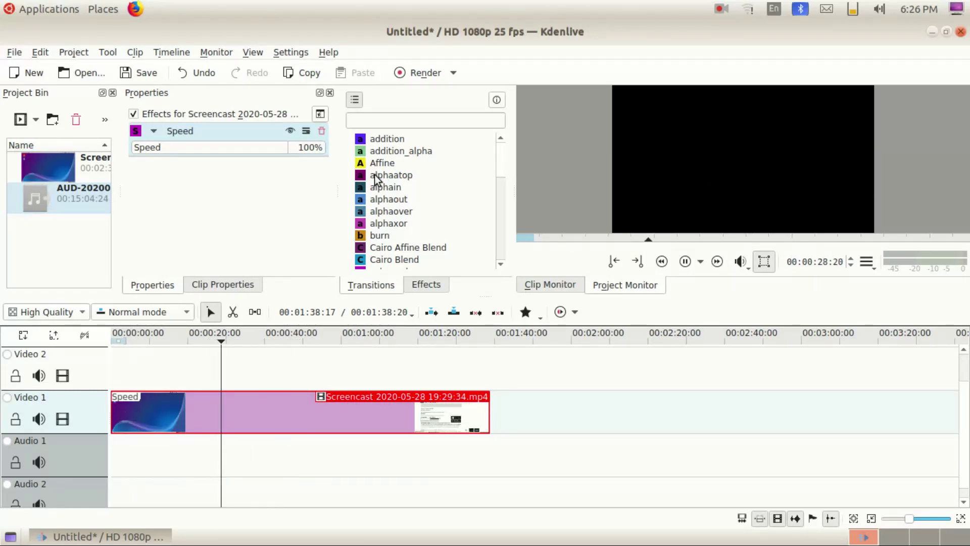
# Select the screencast in the project bin and compare its source picture with the project's picture
pyautogui.click(71, 174)
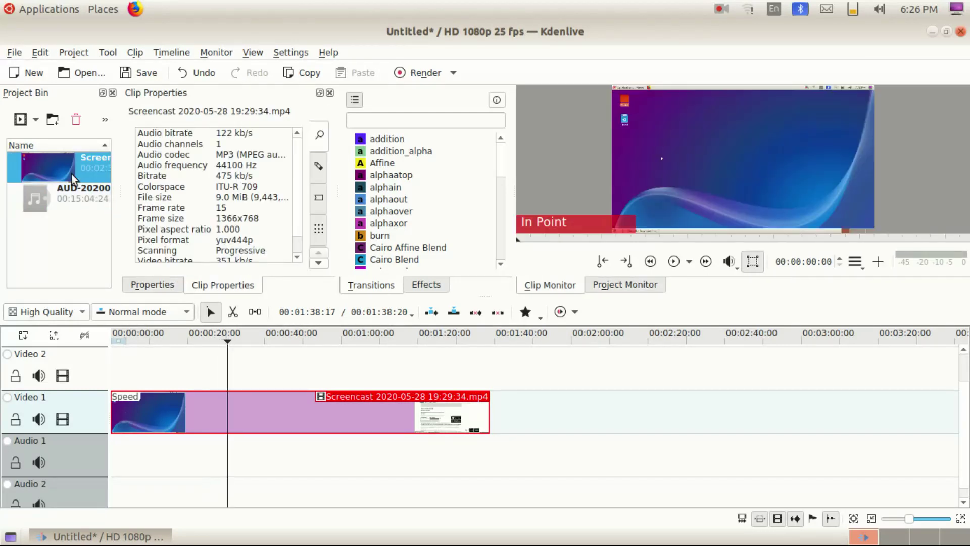
pyautogui.click(597, 286)
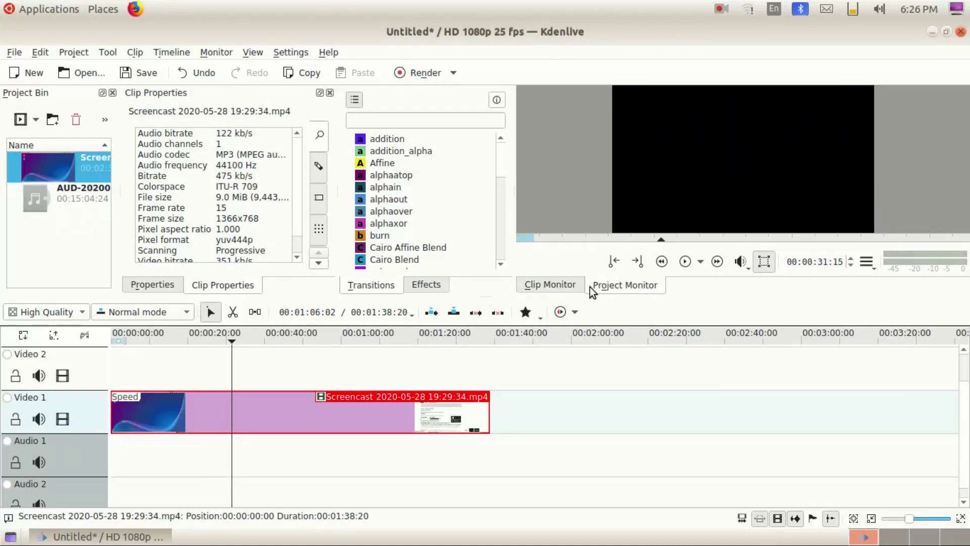
pyautogui.click(561, 290)
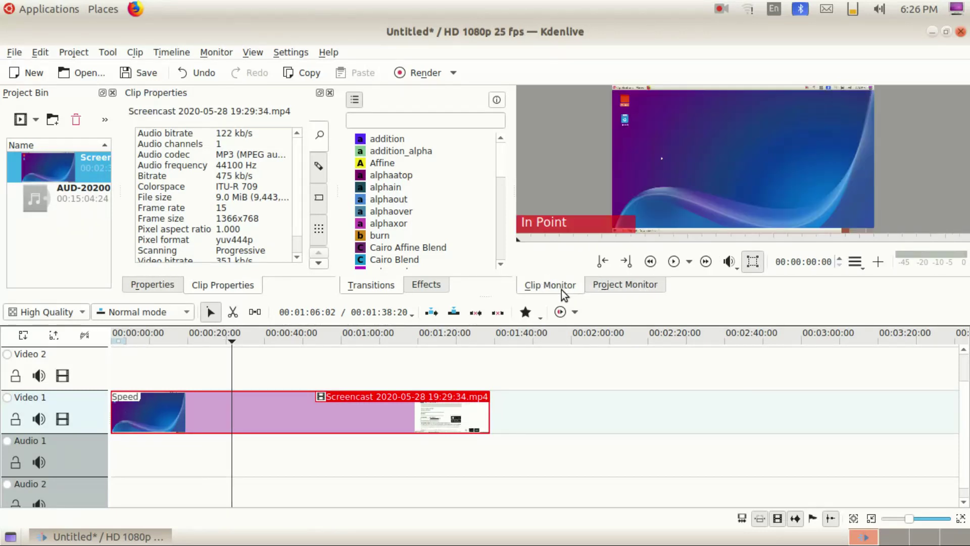
pyautogui.click(619, 287)
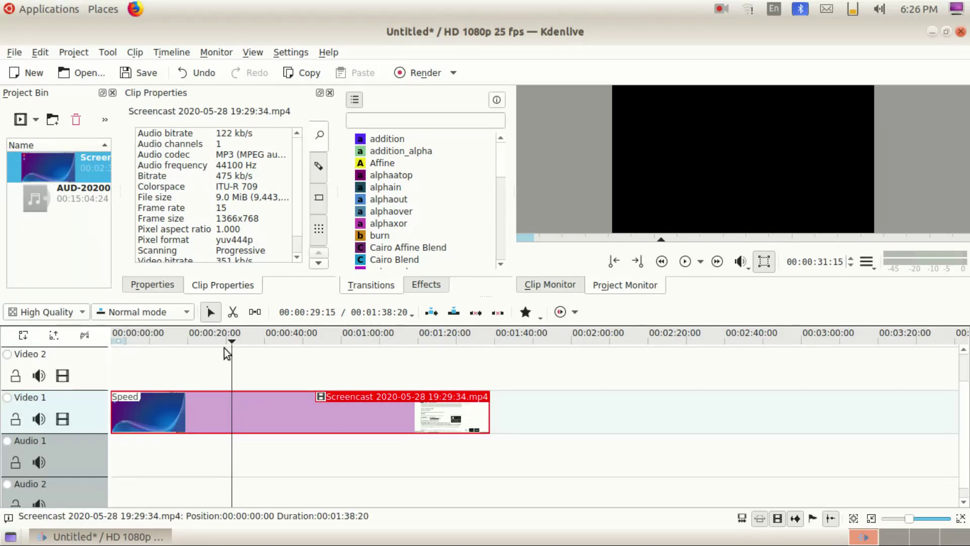
# Move the playhead to about 00:01:35, return it to the project start and briefly play the project
pyautogui.click(478, 475)
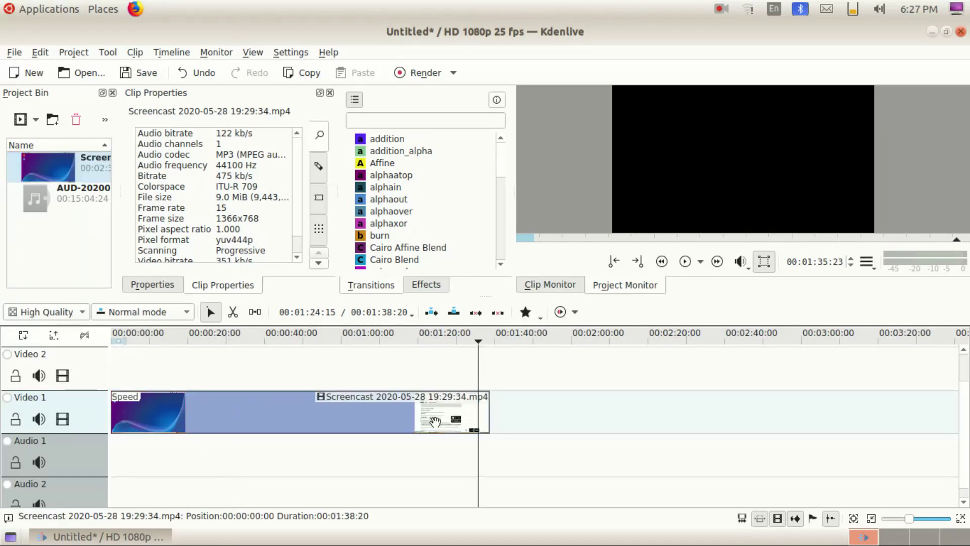
pyautogui.moveTo(478, 353); pyautogui.dragTo(109, 363)
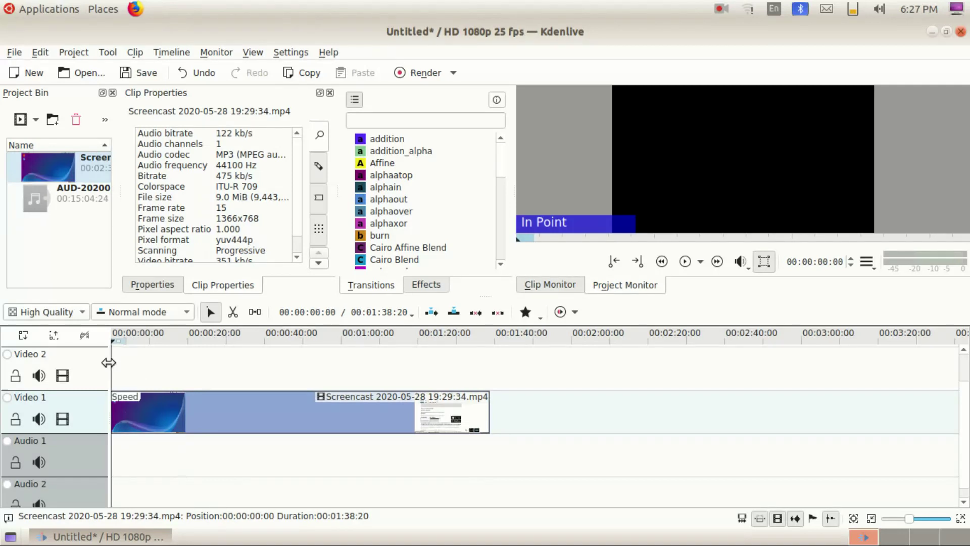
pyautogui.click(689, 259)
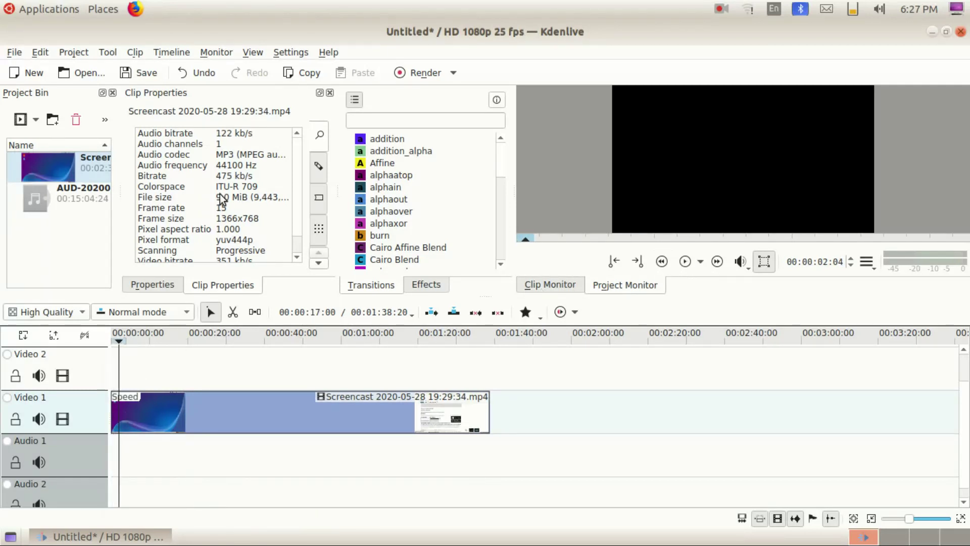
# Replace the Video 1 clip with a fresh copy of the screencast from the bin at the track's start, and briefly play it
pyautogui.rightClick(275, 424)
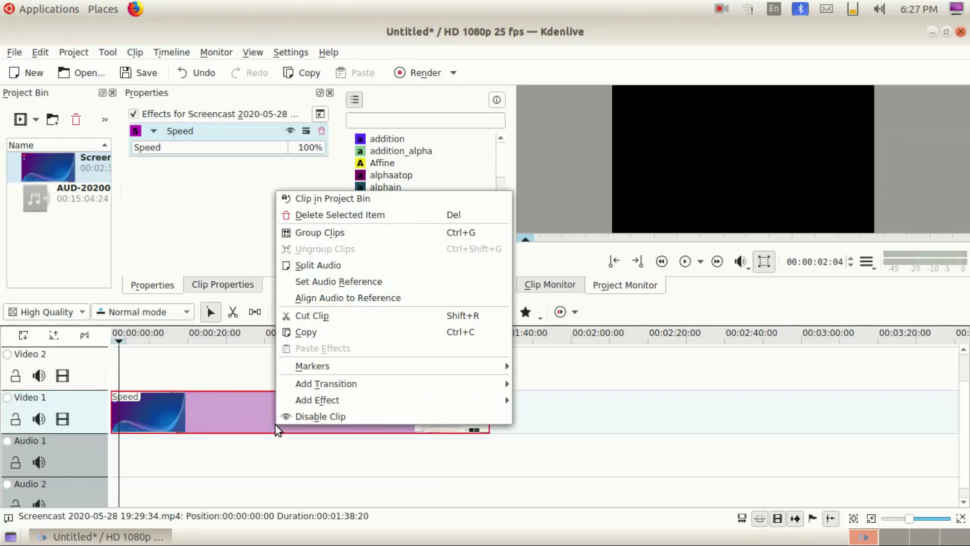
pyautogui.moveTo(339, 407)
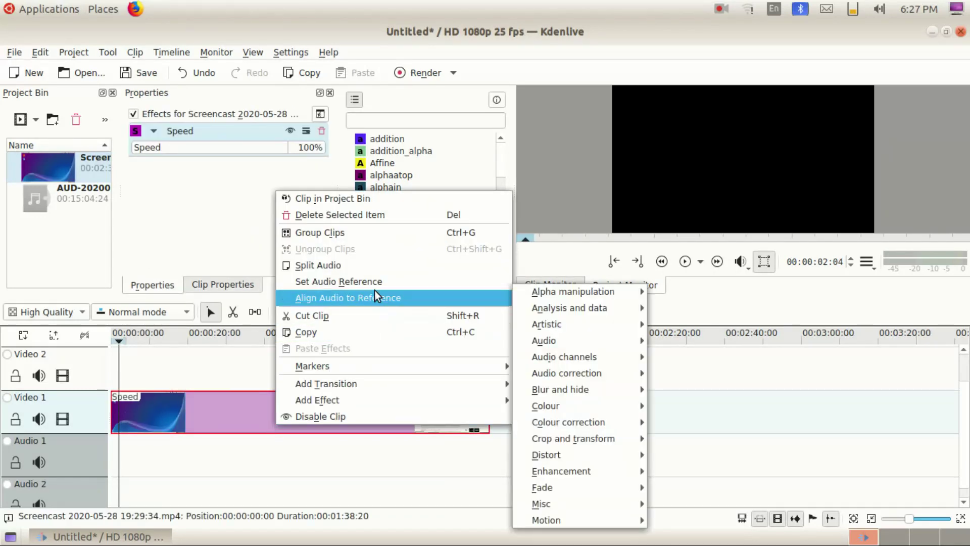
pyautogui.click(370, 219)
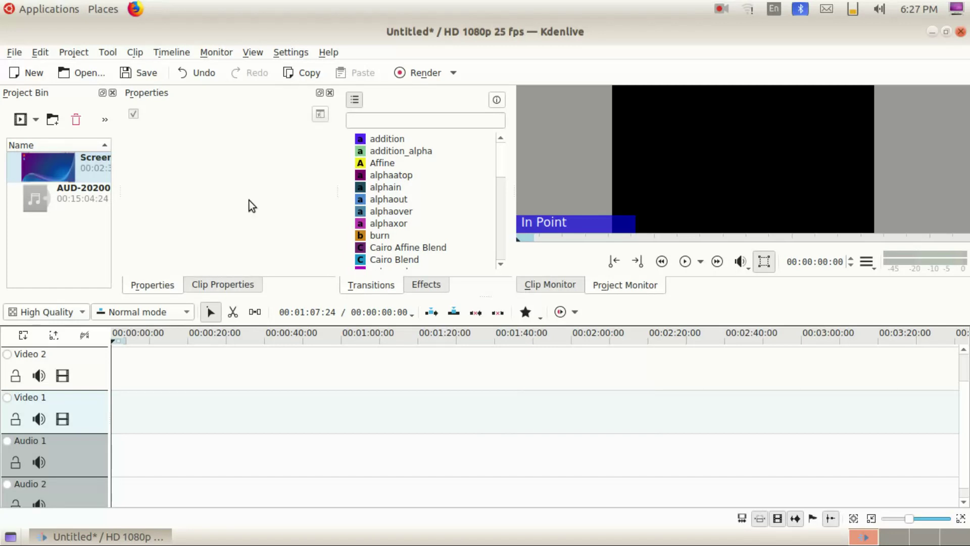
pyautogui.moveTo(44, 159); pyautogui.dragTo(113, 410)
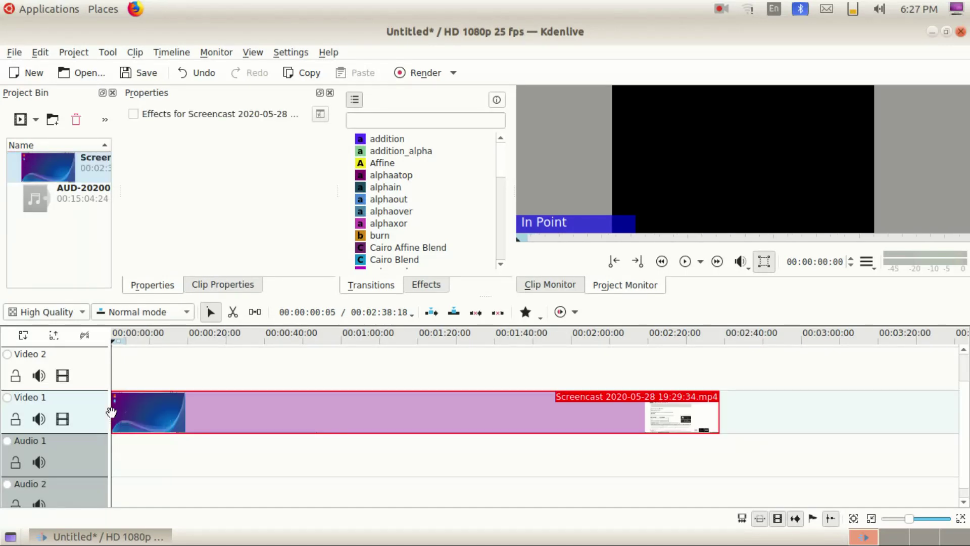
pyautogui.click(693, 266)
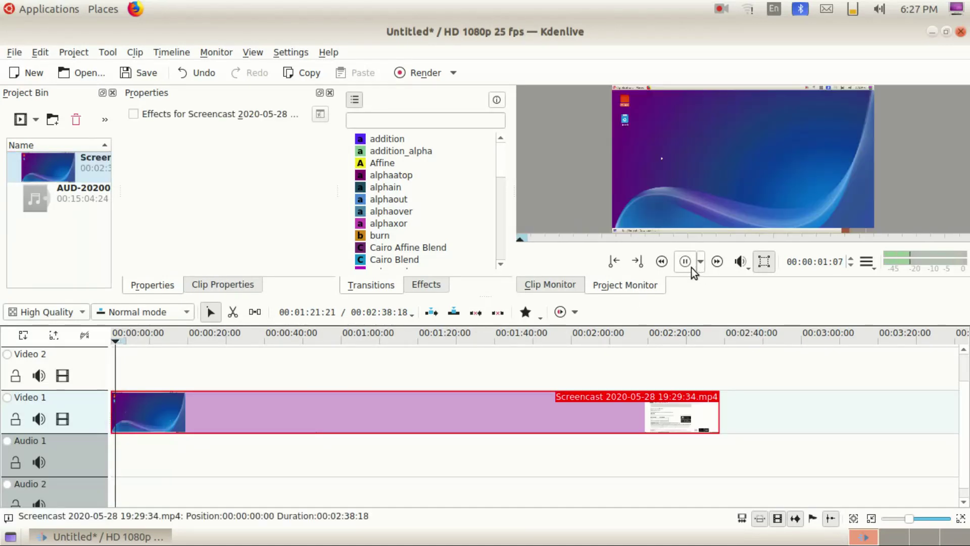
pyautogui.click(689, 266)
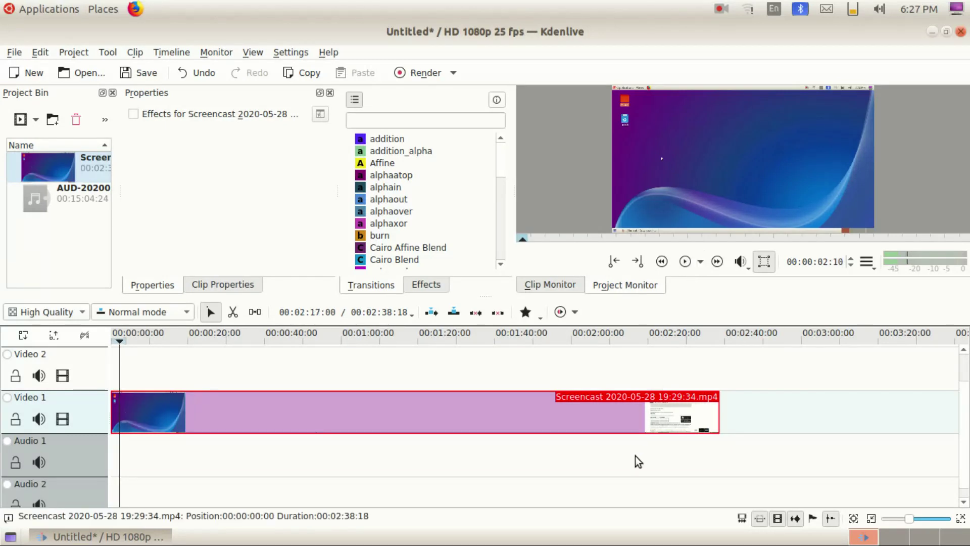
# Add the Speed motion effect to the new screencast clip on Video 1 and set its speed to 200%
pyautogui.rightClick(586, 426)
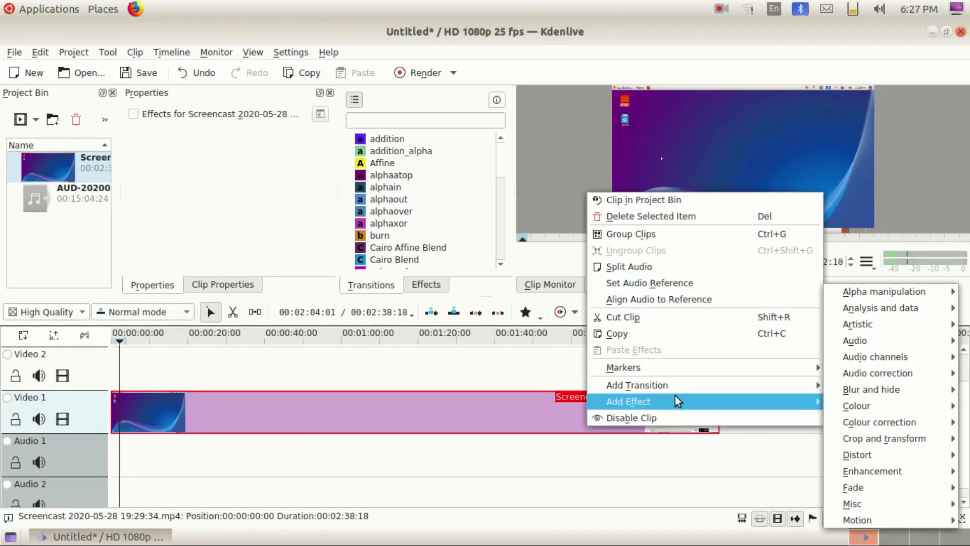
pyautogui.moveTo(892, 518)
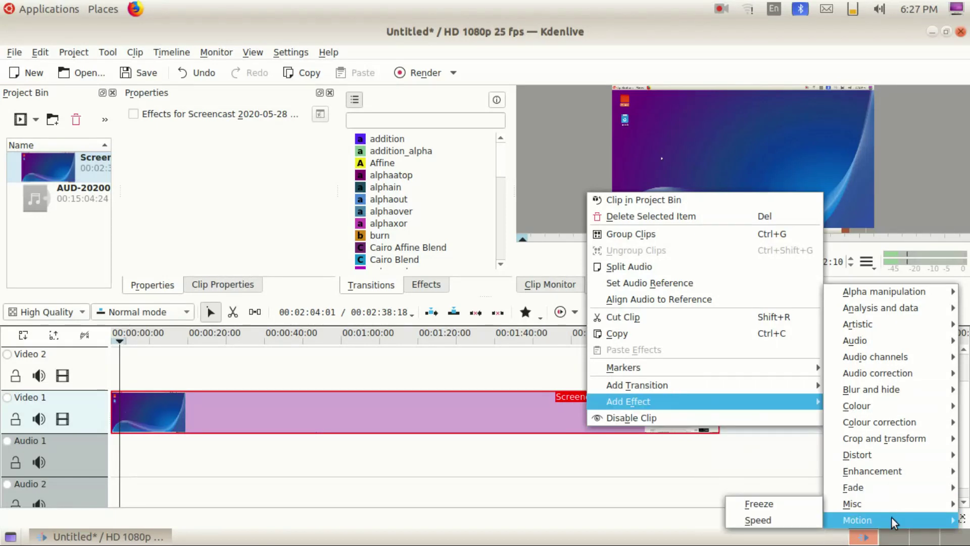
pyautogui.click(771, 518)
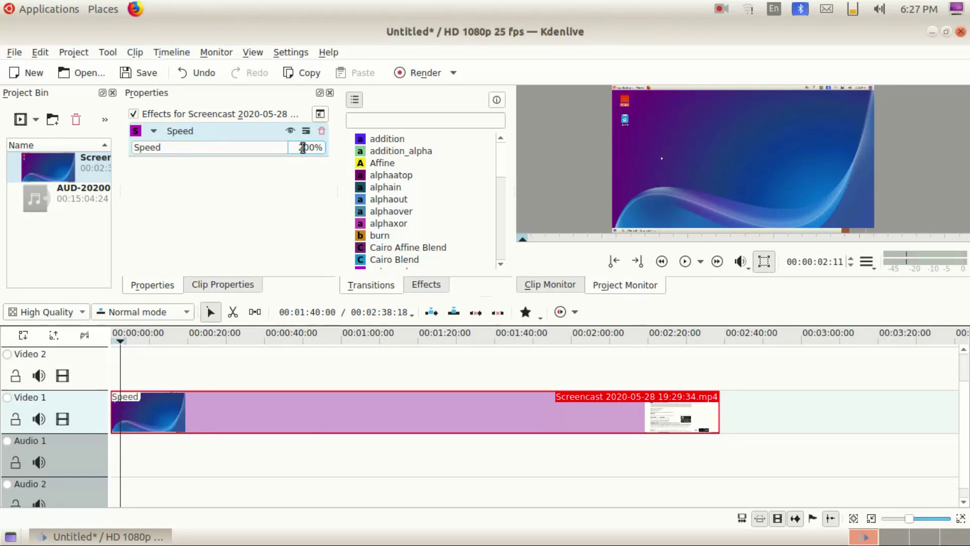
pyautogui.press('Return')
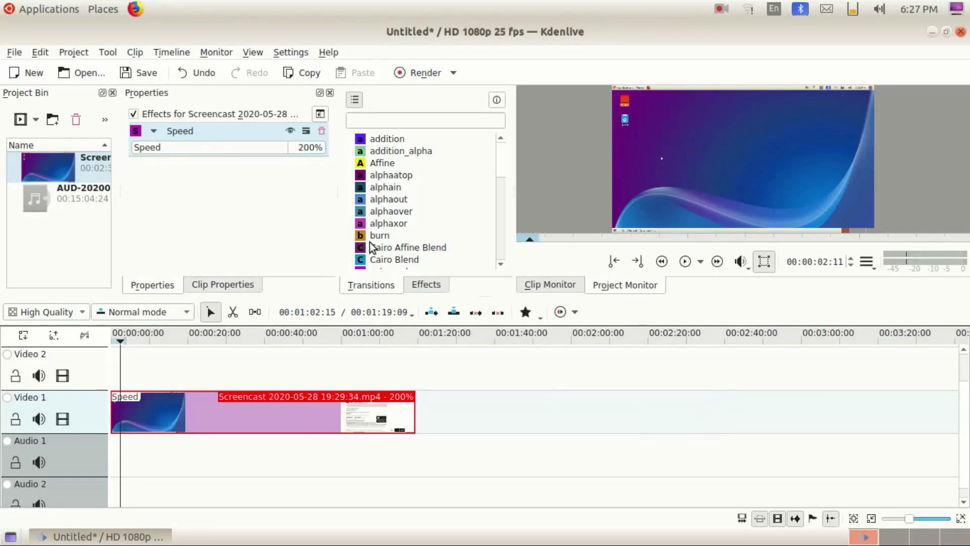
# Play the project to about 00:00:15 to preview the clip at its new speed, and stop playback
pyautogui.click(686, 262)
pyautogui.click(684, 261)
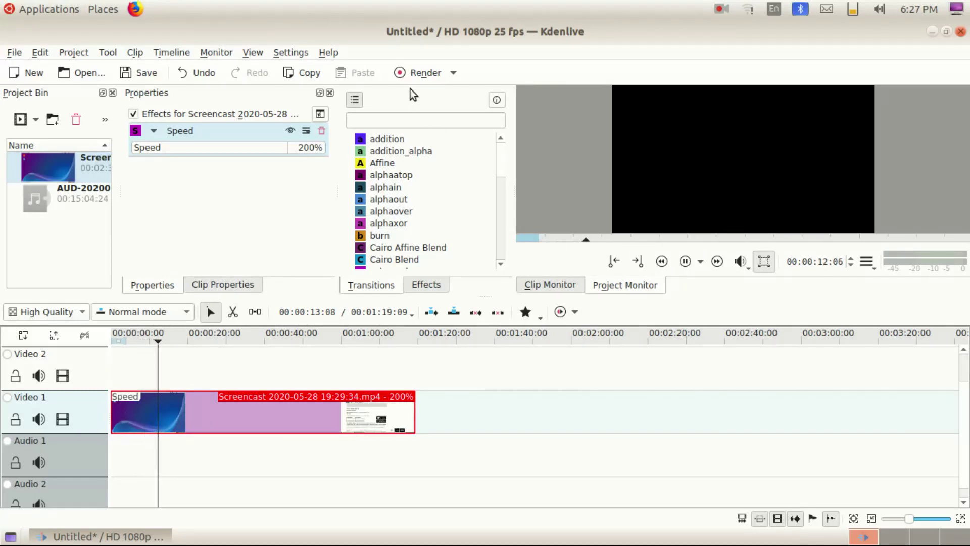
pyautogui.click(686, 263)
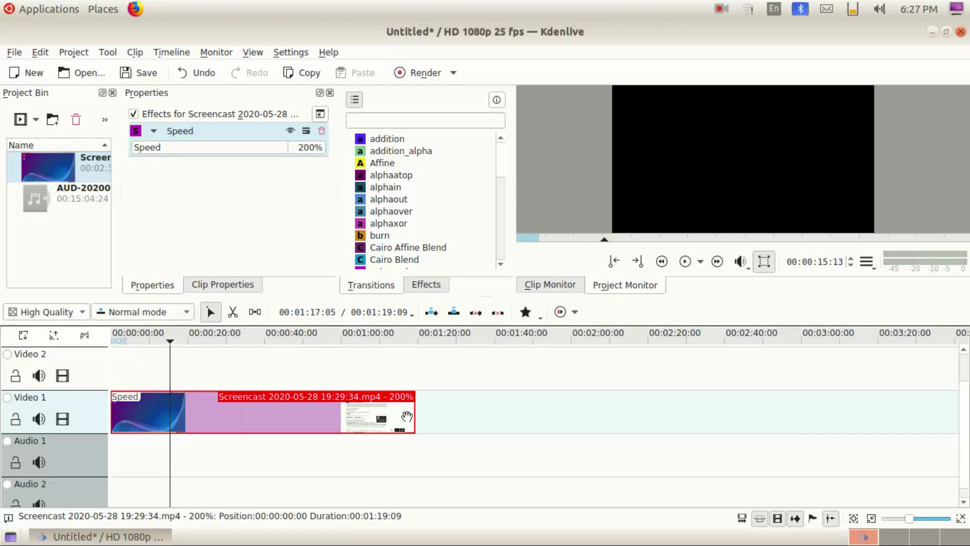
# Browse the available effect categories, including Audio, and filter the effects list to show only video effects
pyautogui.click(439, 284)
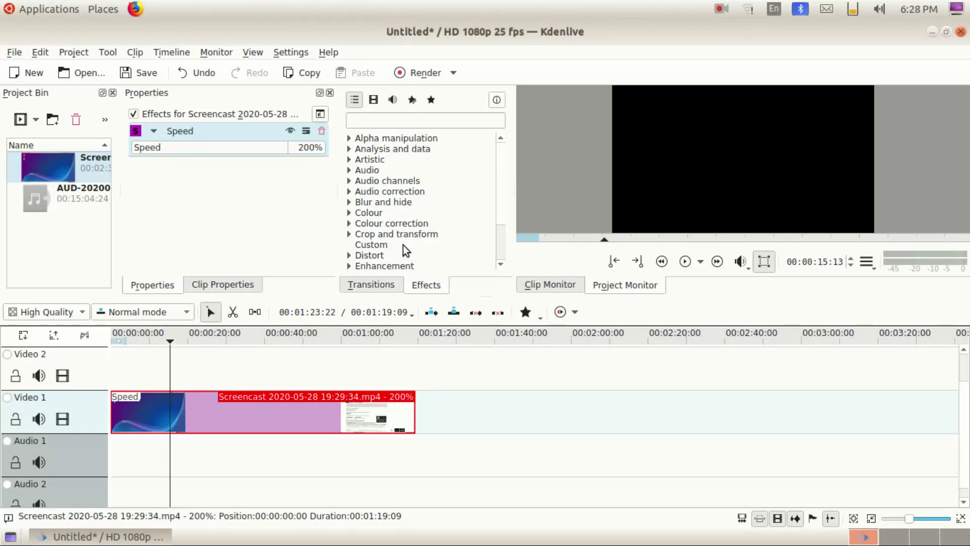
pyautogui.click(375, 168)
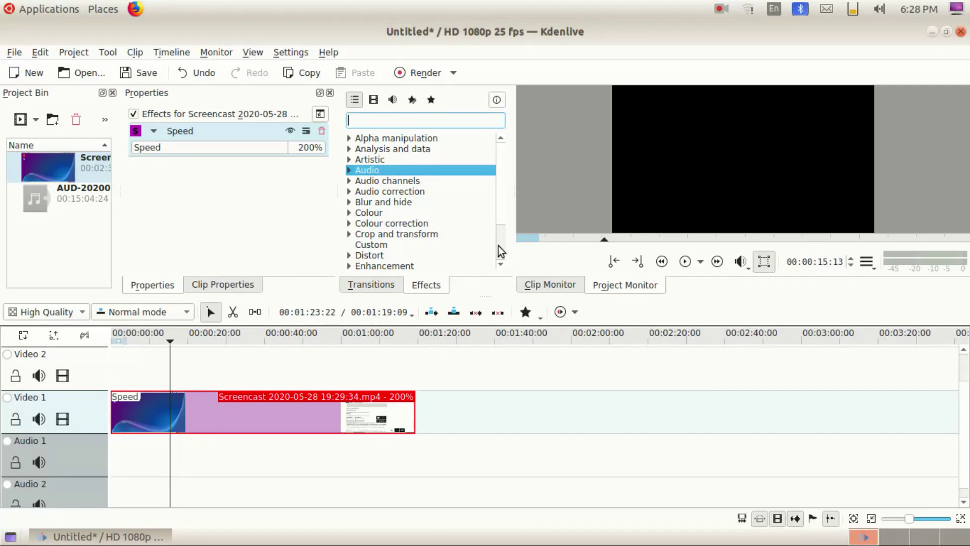
pyautogui.scroll(-2, 498, 245)
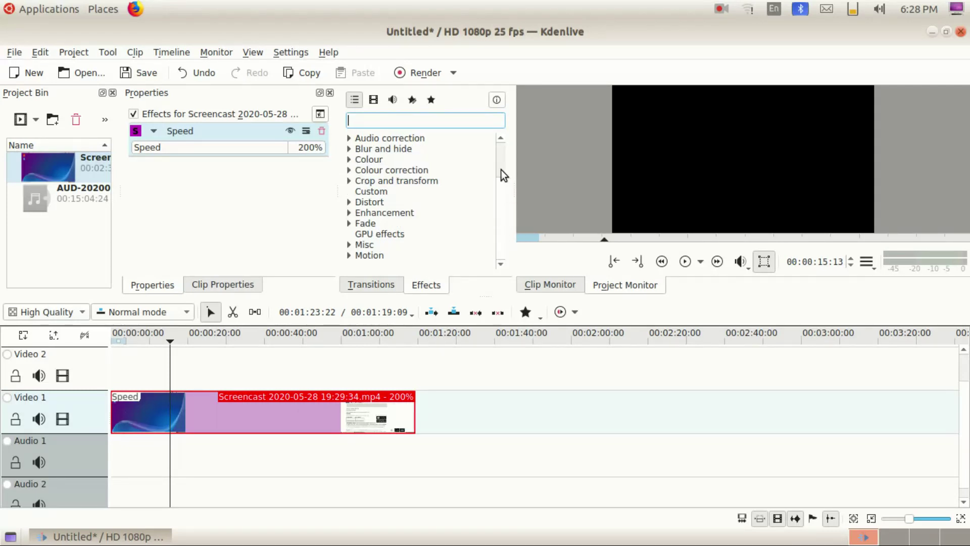
pyautogui.scroll(2, 501, 172)
pyautogui.scroll(-2, 501, 225)
pyautogui.scroll(2, 498, 177)
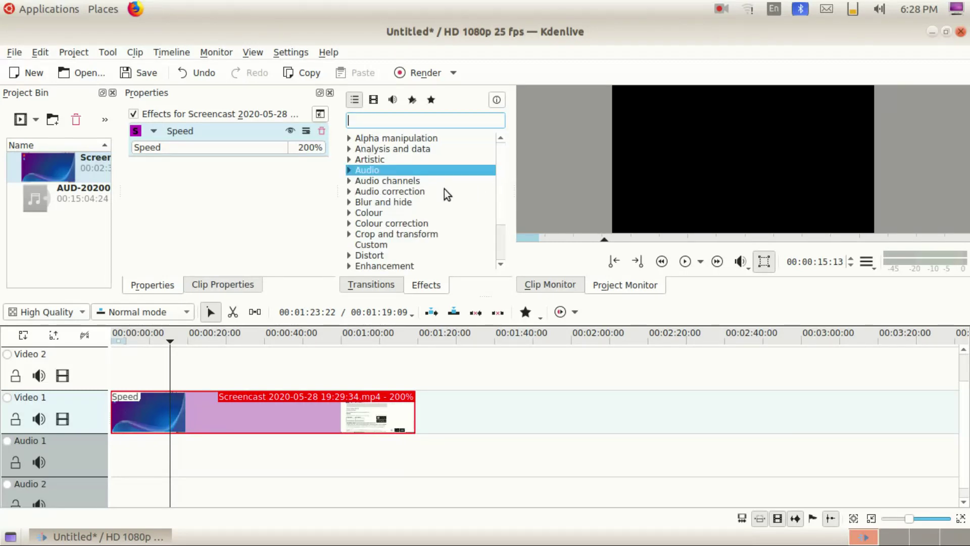
pyautogui.click(374, 100)
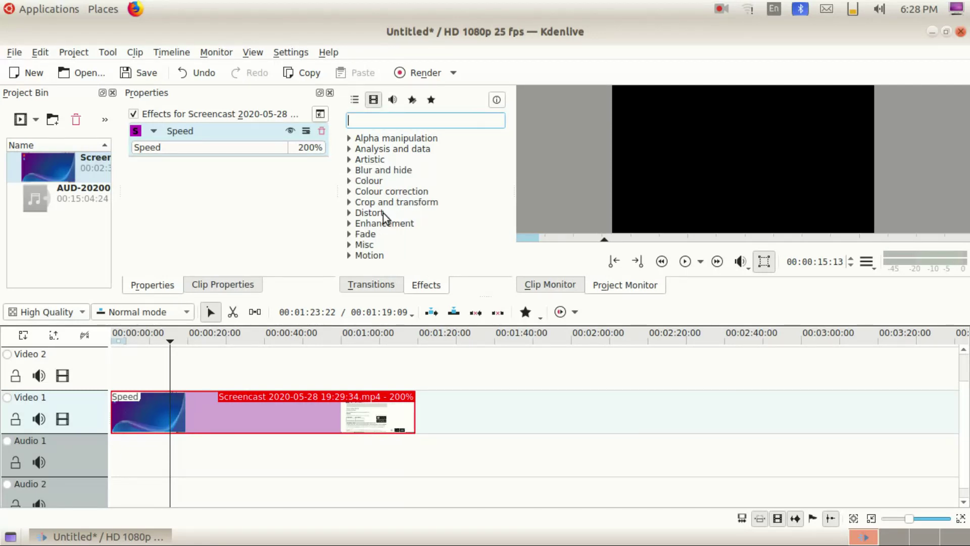
# Check the render job queue and scripts, and render the full project to untitled.webm in the Documents folder using the generic WebM format
pyautogui.click(433, 75)
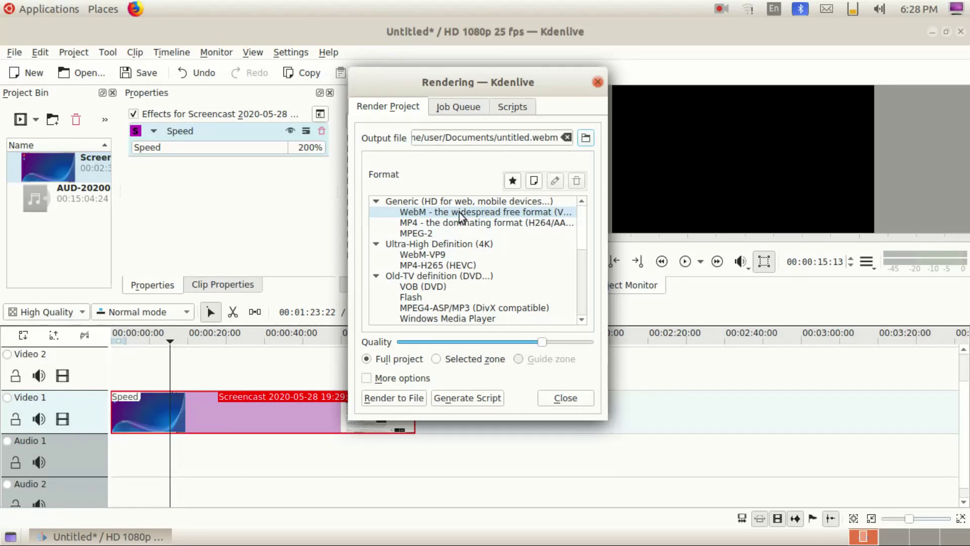
pyautogui.click(462, 110)
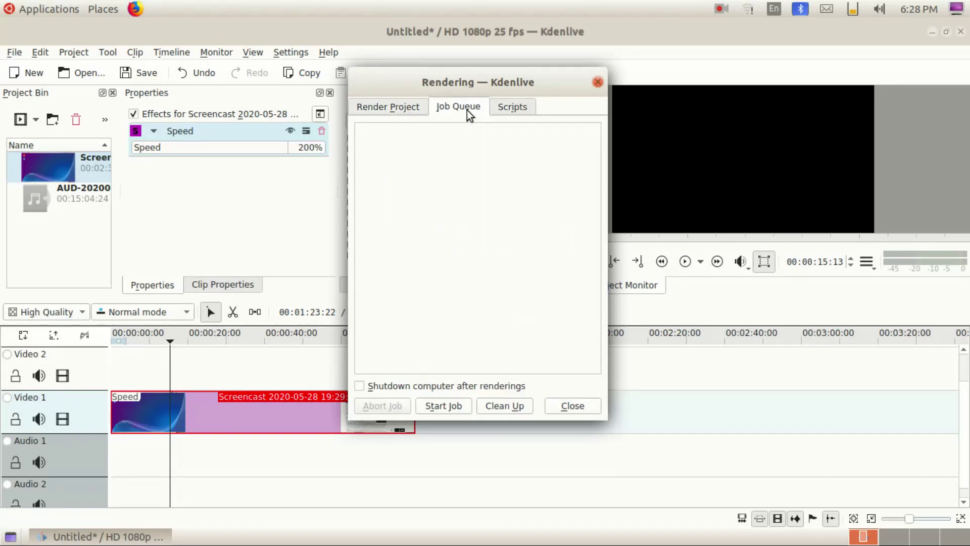
pyautogui.click(519, 103)
pyautogui.click(396, 114)
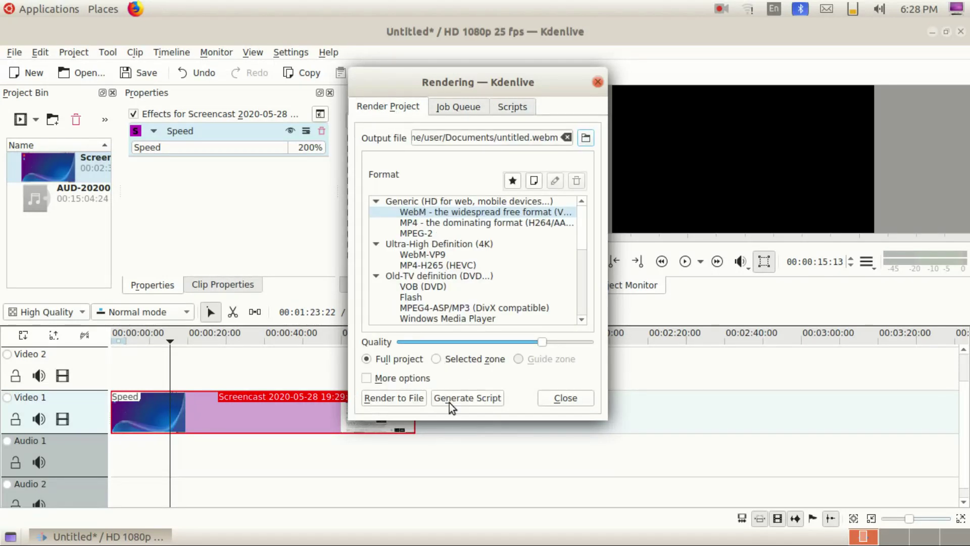
pyautogui.click(395, 399)
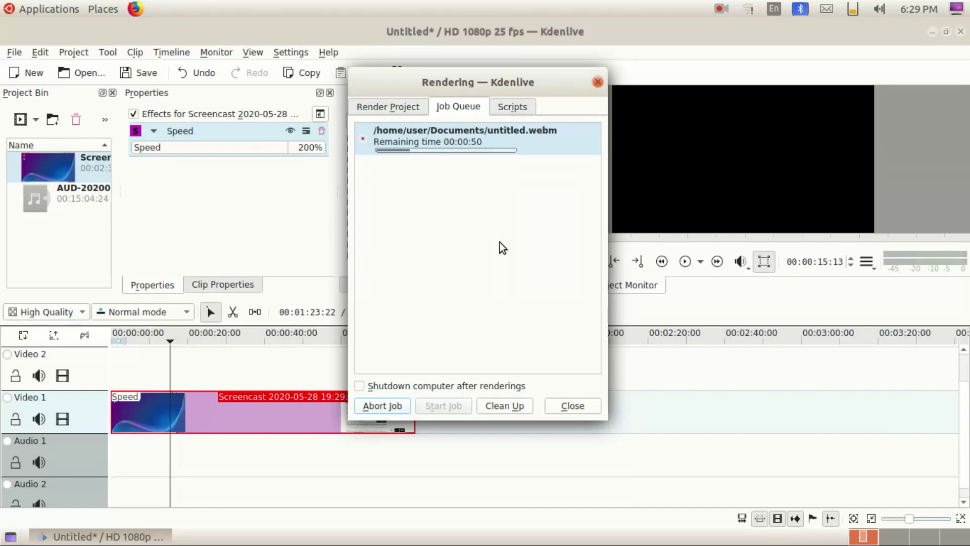
# Close the rendering dialog and quit Kdenlive without saving the project changes
pyautogui.click(597, 82)
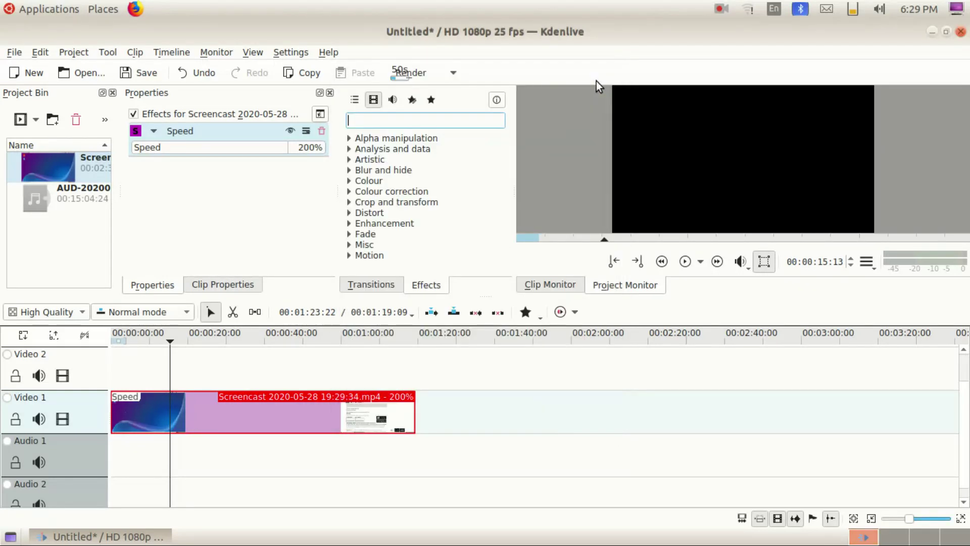
pyautogui.click(960, 31)
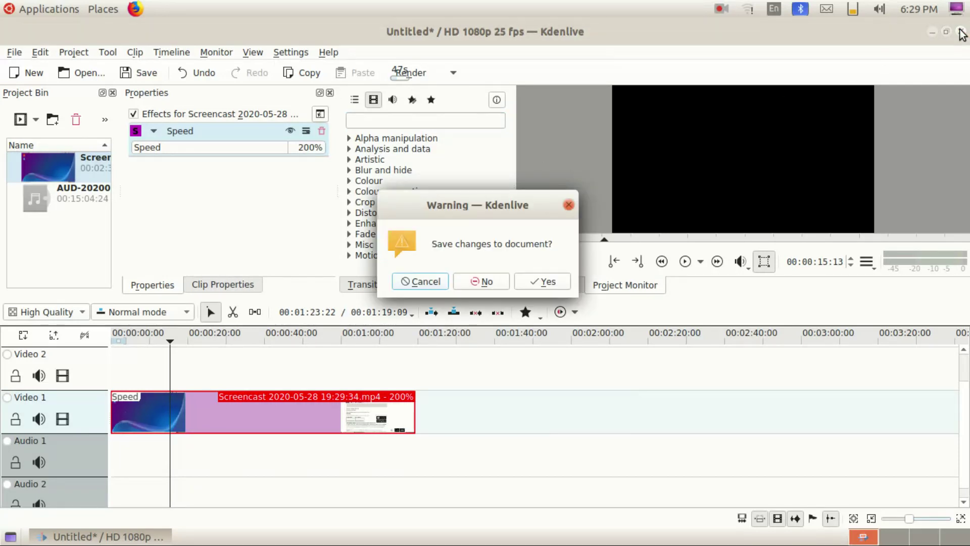
pyautogui.click(491, 277)
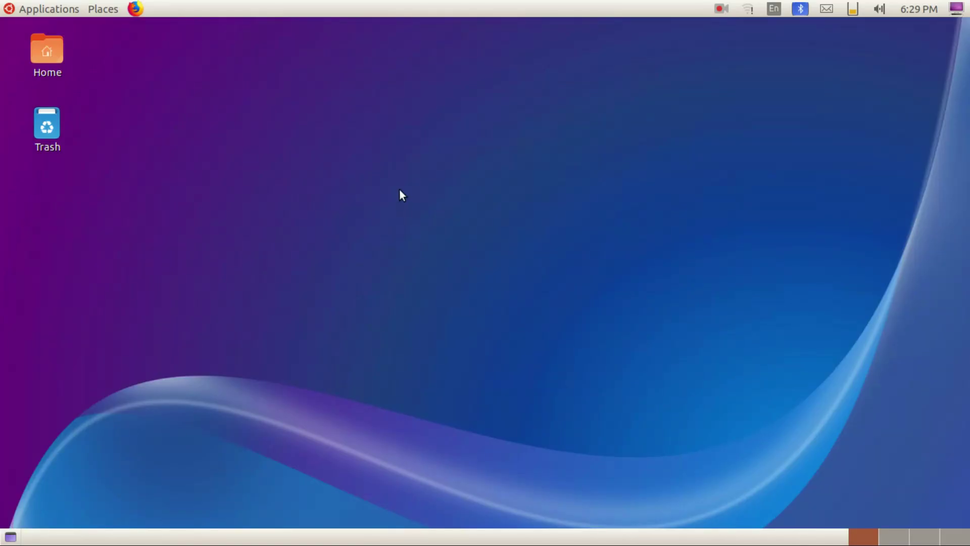